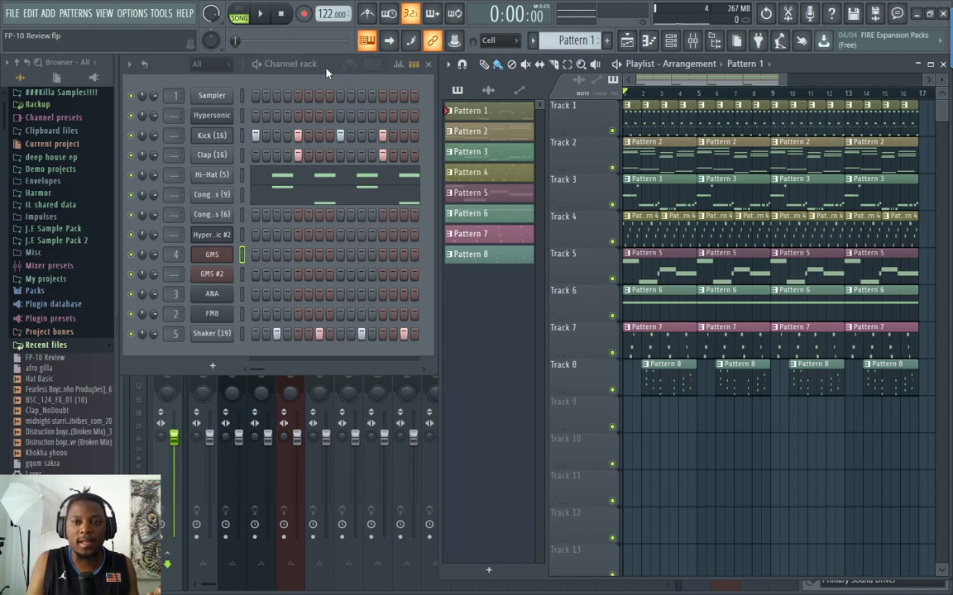
Look over the playlist arrangement and the mixer, and play the song from the start for a short listen
left_click(815, 64)
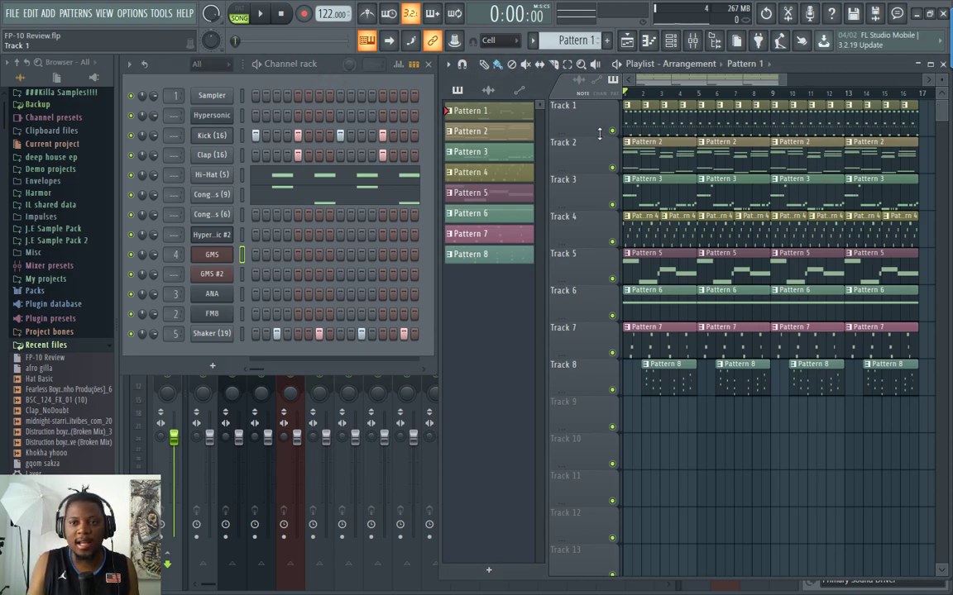
scroll(699, 83, "down", 2)
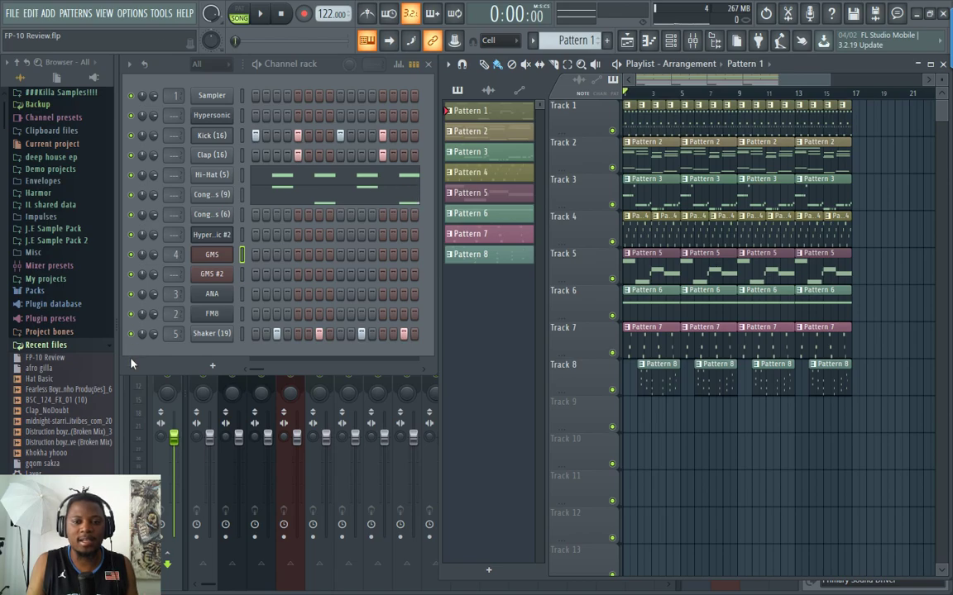
left_click(626, 39)
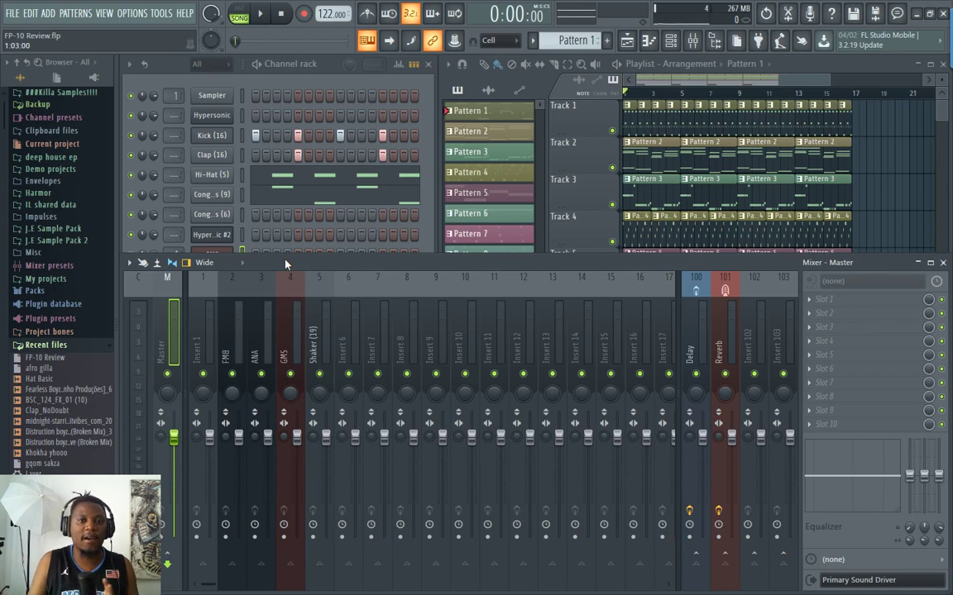
left_click(806, 65)
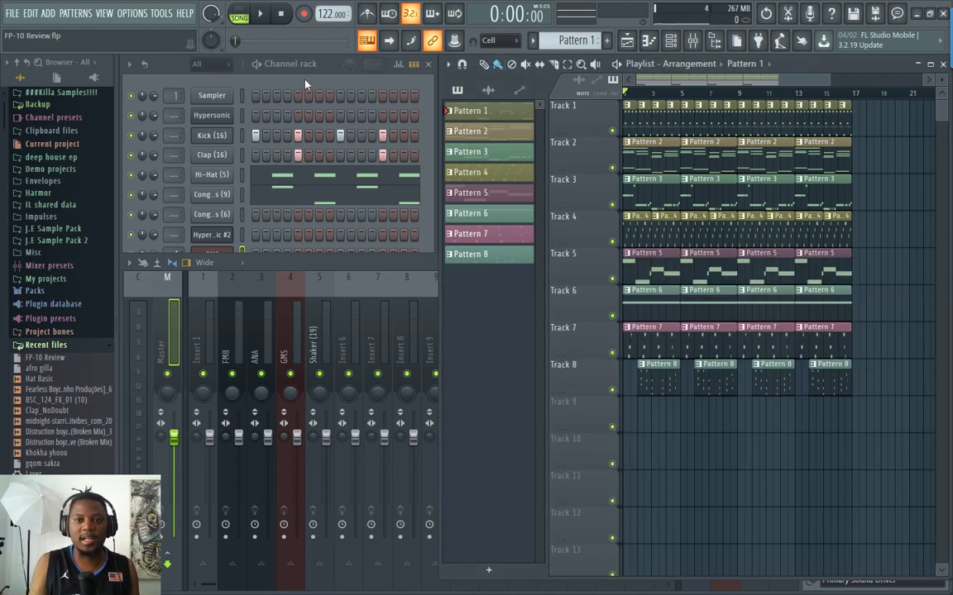
left_click(306, 81)
key("space")
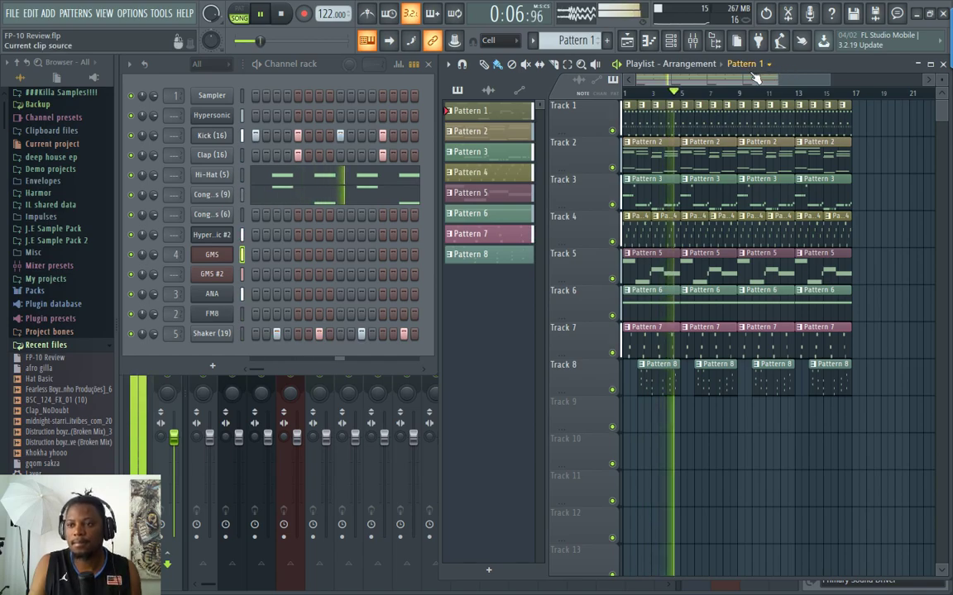
key("space")
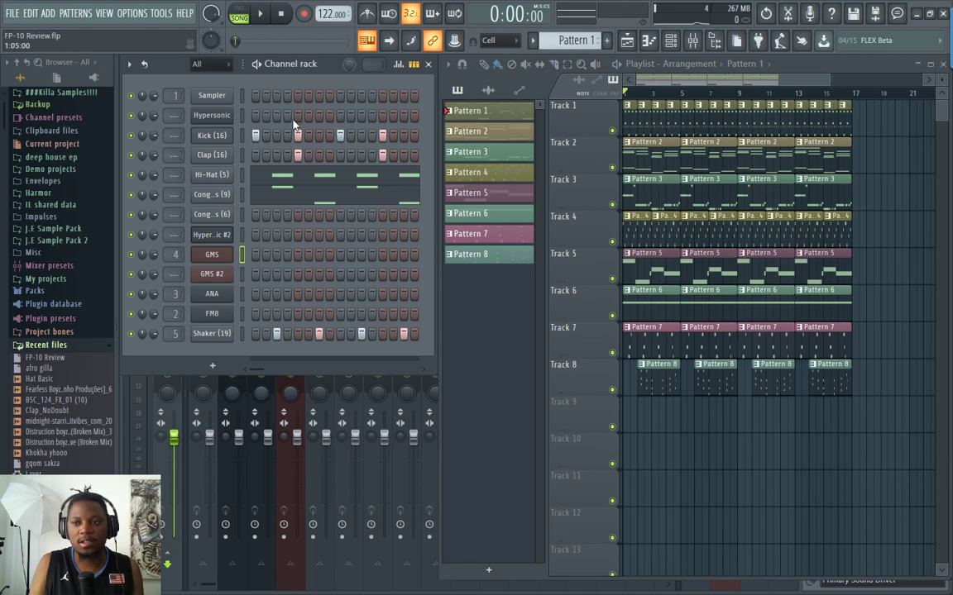
Open Pattern 1, solo the Kick (16) channel and start song playback
double_click(645, 123)
left_click(233, 100)
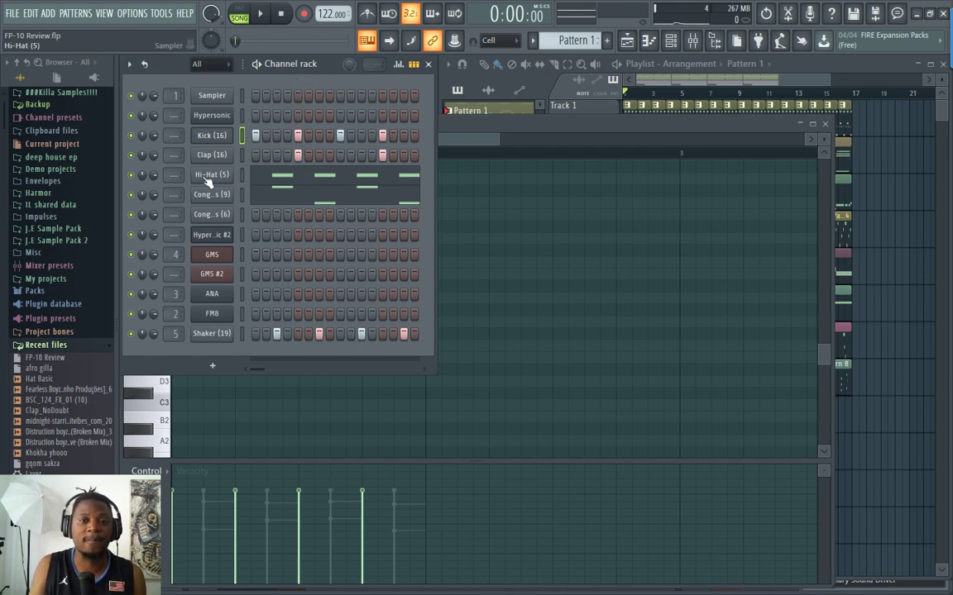
right_click(131, 134)
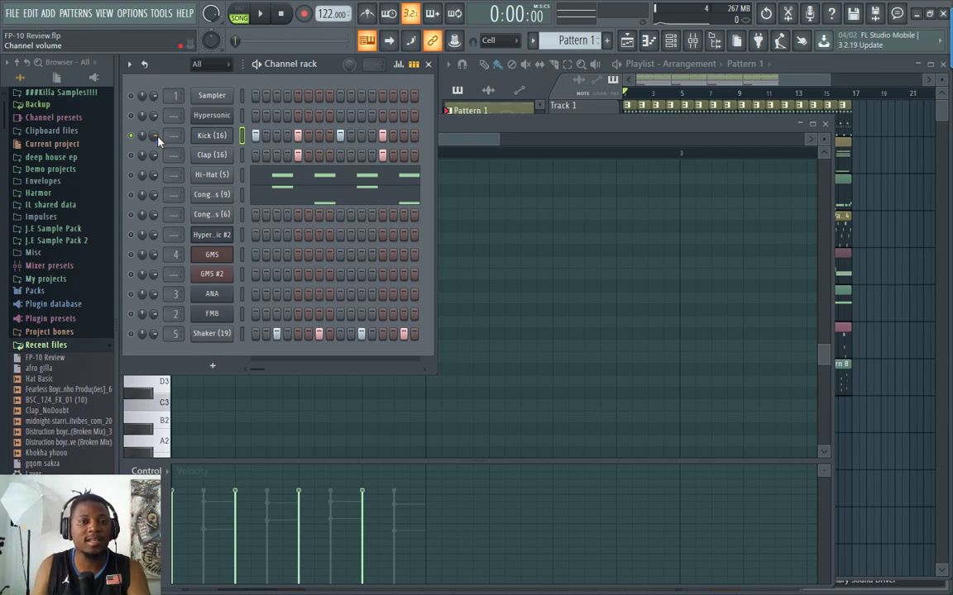
left_click(262, 17)
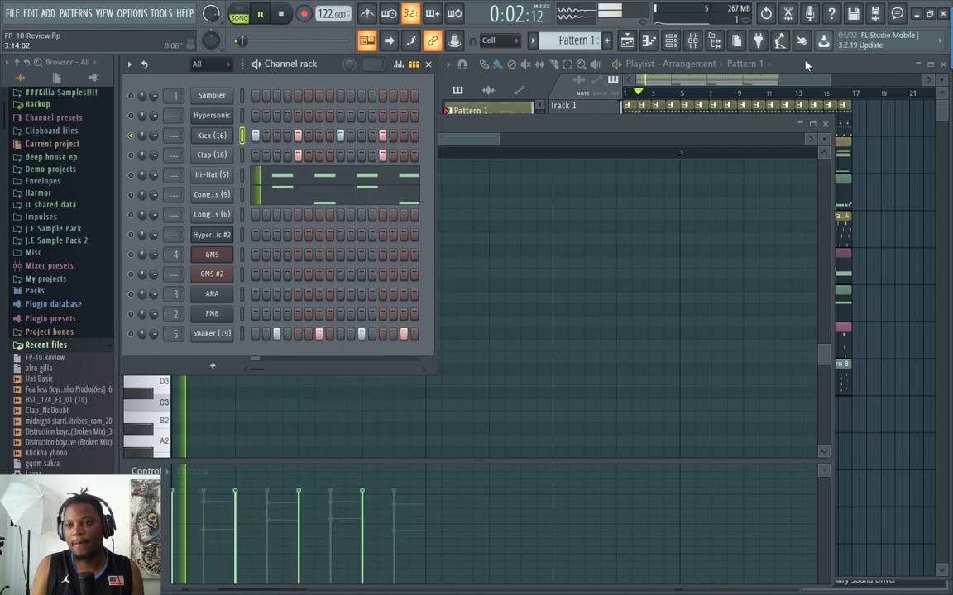
left_click(724, 56)
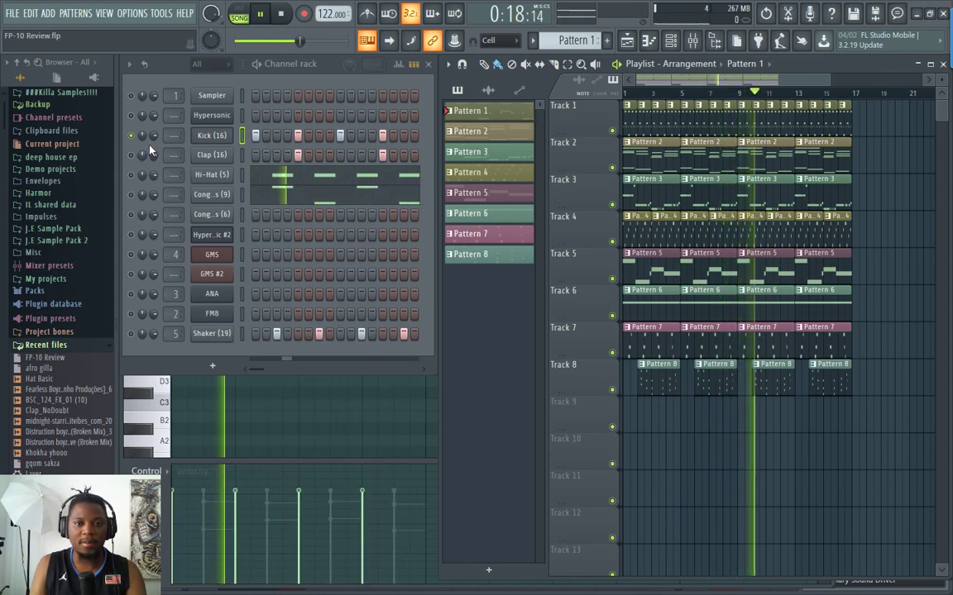
Set the Kick (16) channel's volume to 70%
scroll(153, 135, "down", 5)
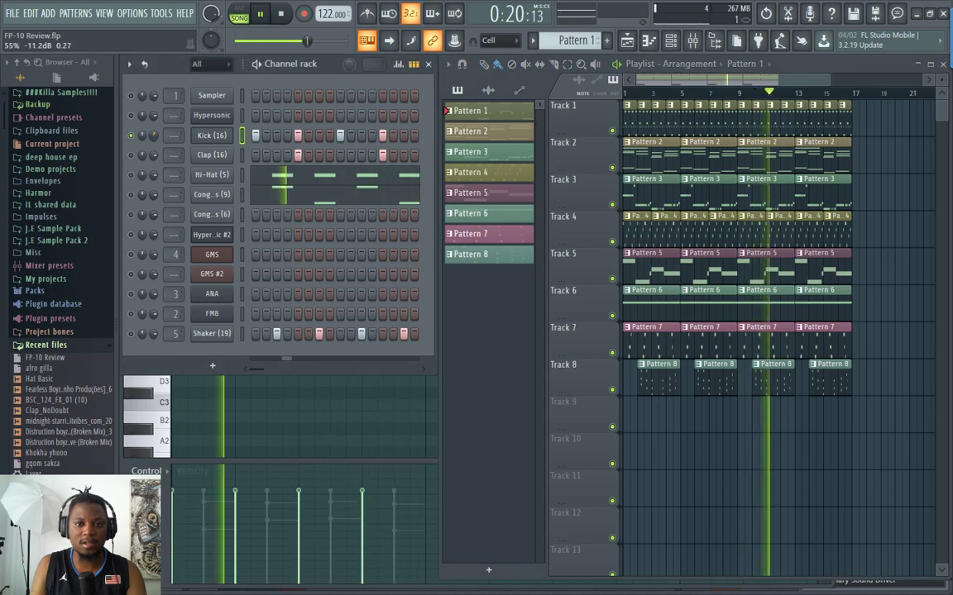
scroll(153, 135, "up", 3)
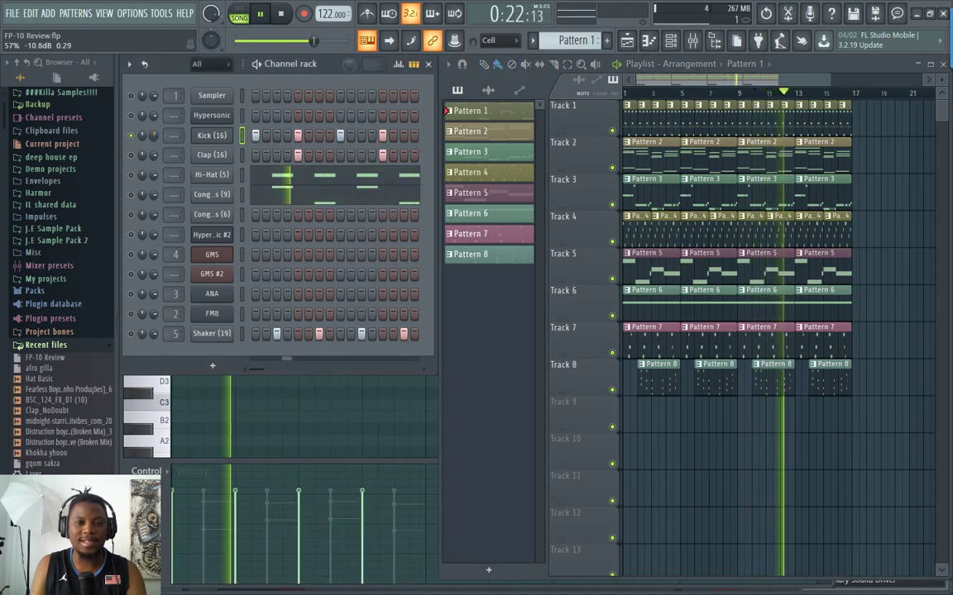
scroll(153, 135, "up", 1)
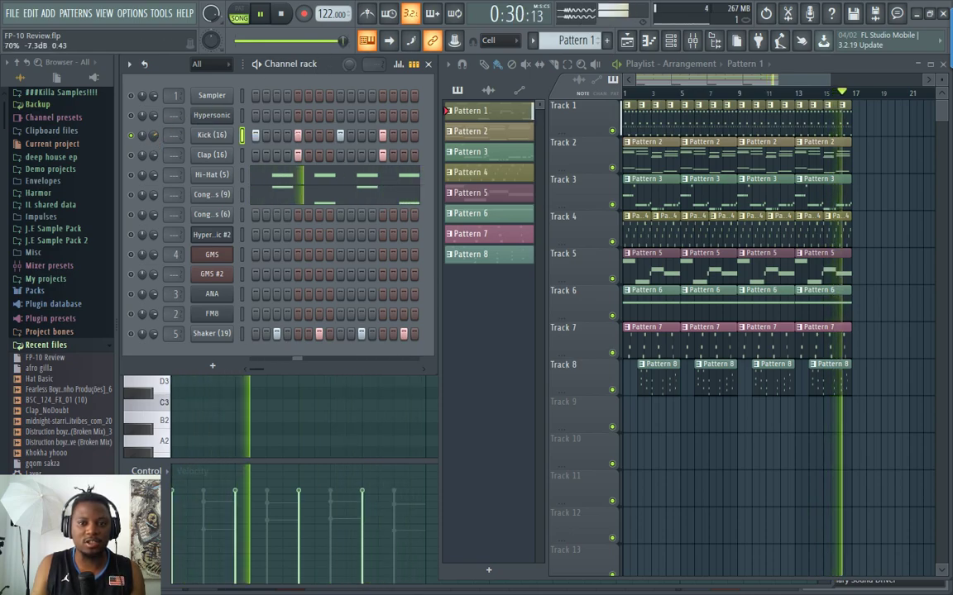
Unmute the Clap (16) channel and set its volume to 31% against the kick
left_click(138, 156)
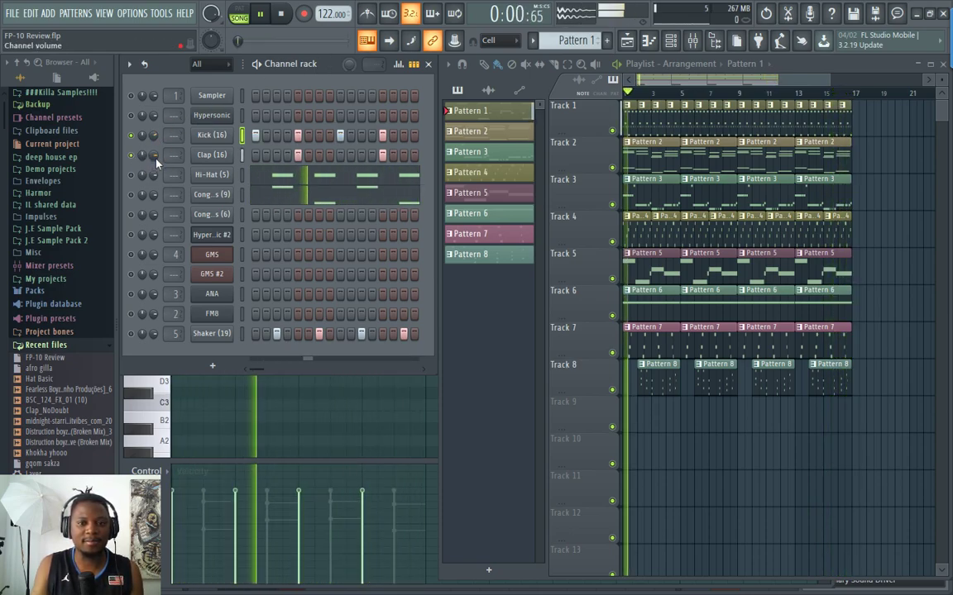
scroll(154, 156, "down", 5)
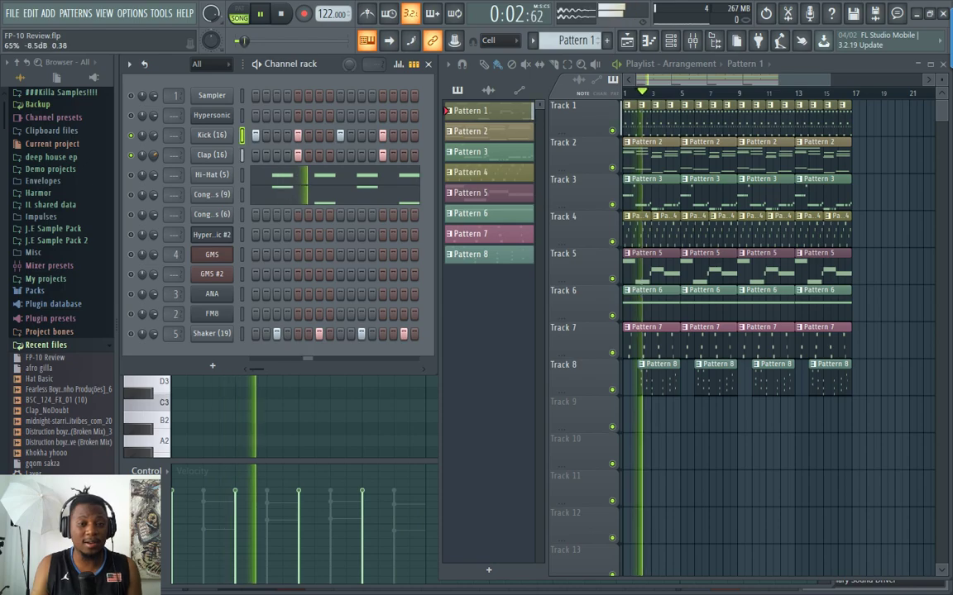
scroll(154, 157, "up", 2)
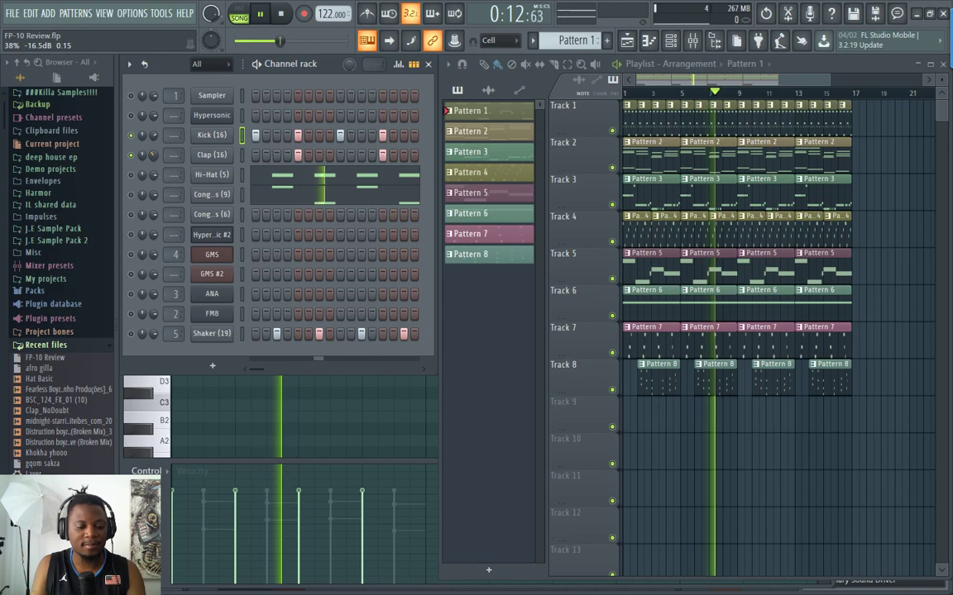
left_click_drag(153, 155, 152, 162)
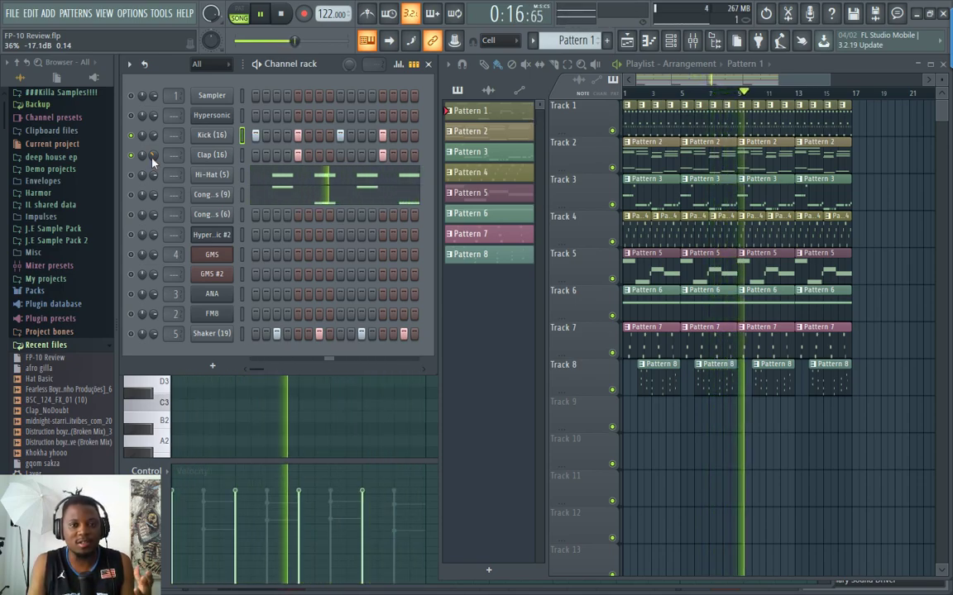
left_click_drag(152, 158, 152, 162)
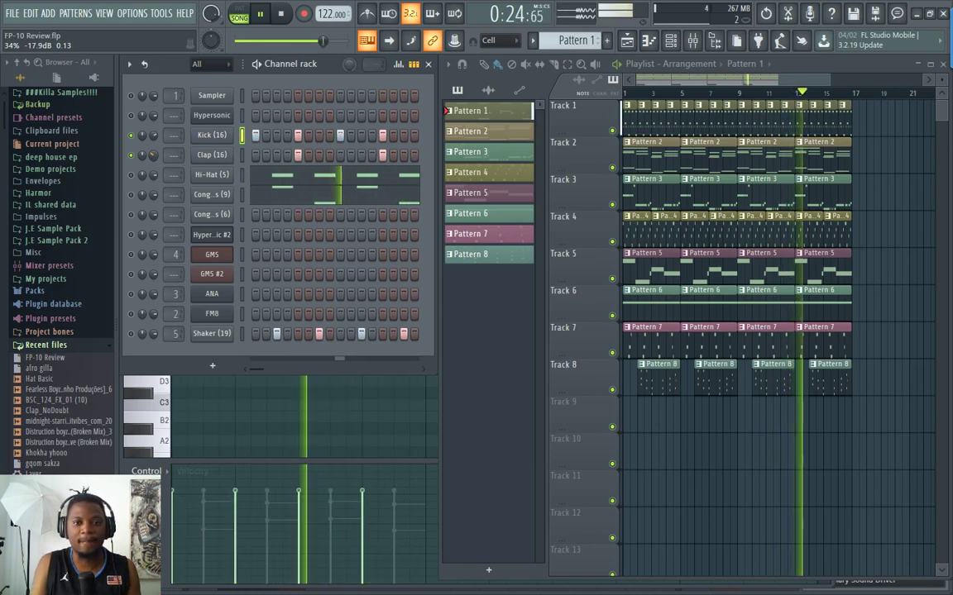
left_click_drag(154, 162, 154, 170)
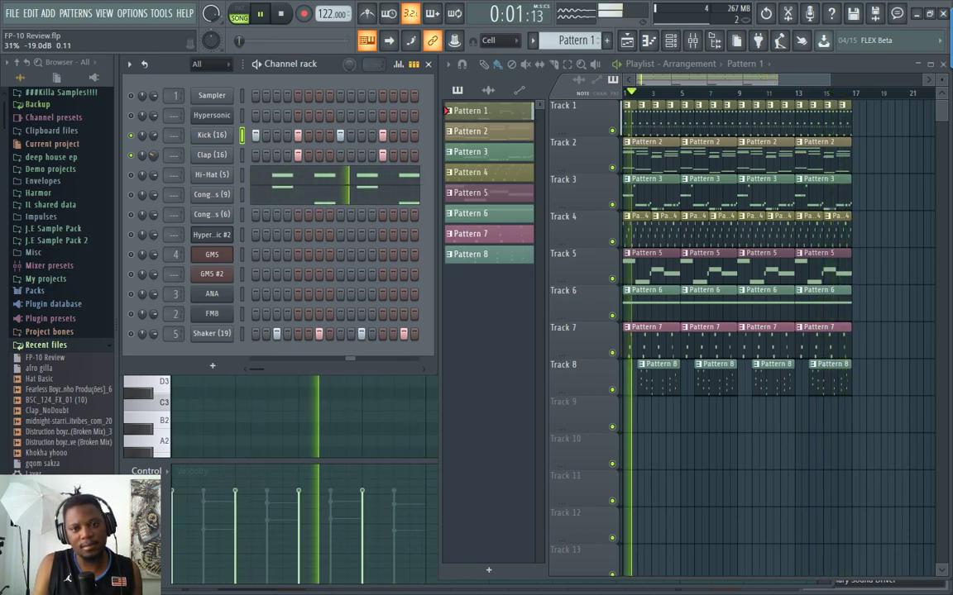
Unmute the Hi-Hat (5) channel and open its sampler settings
right_click(155, 176)
left_click(170, 183)
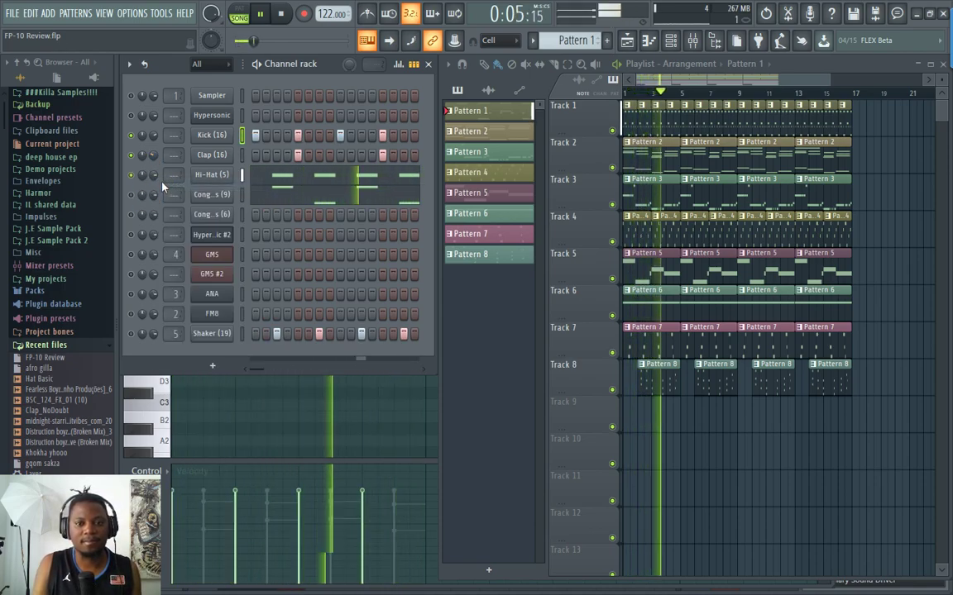
left_click(131, 175)
left_click(199, 177)
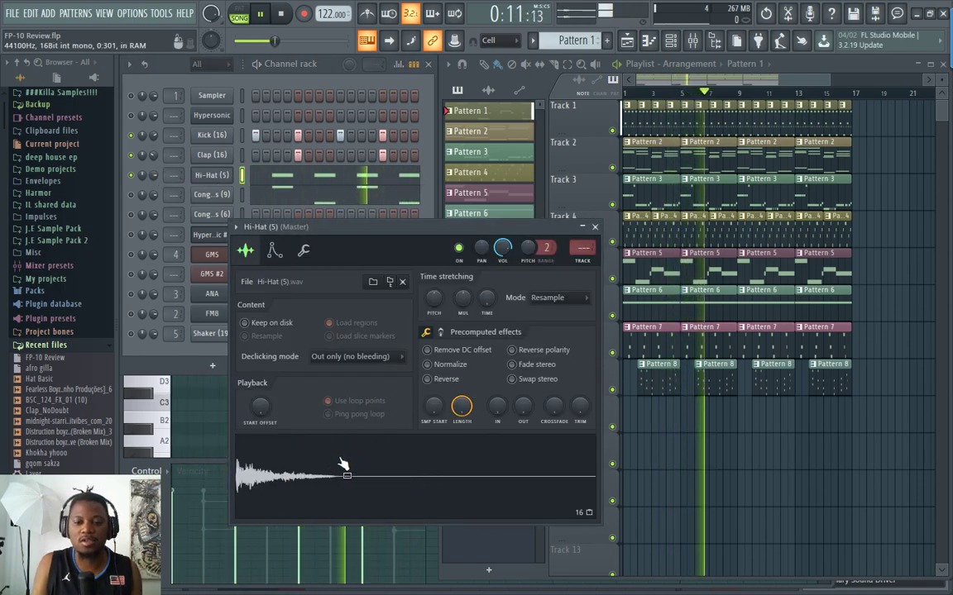
Unmute the Cong..s (9) and Shaker (19) channels, lower both volumes under the drums, and stop playback
left_click(166, 192)
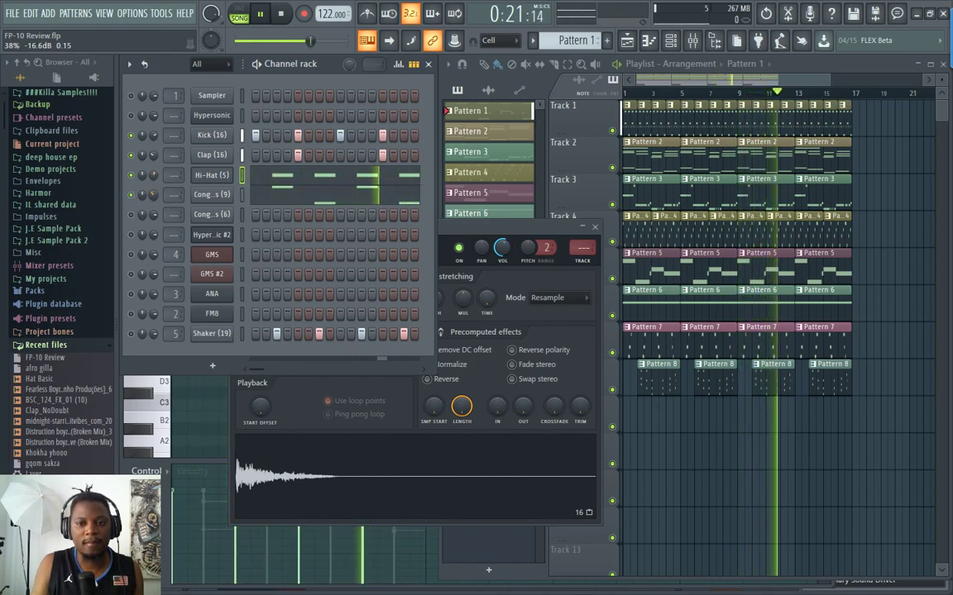
left_click_drag(155, 197, 156, 242)
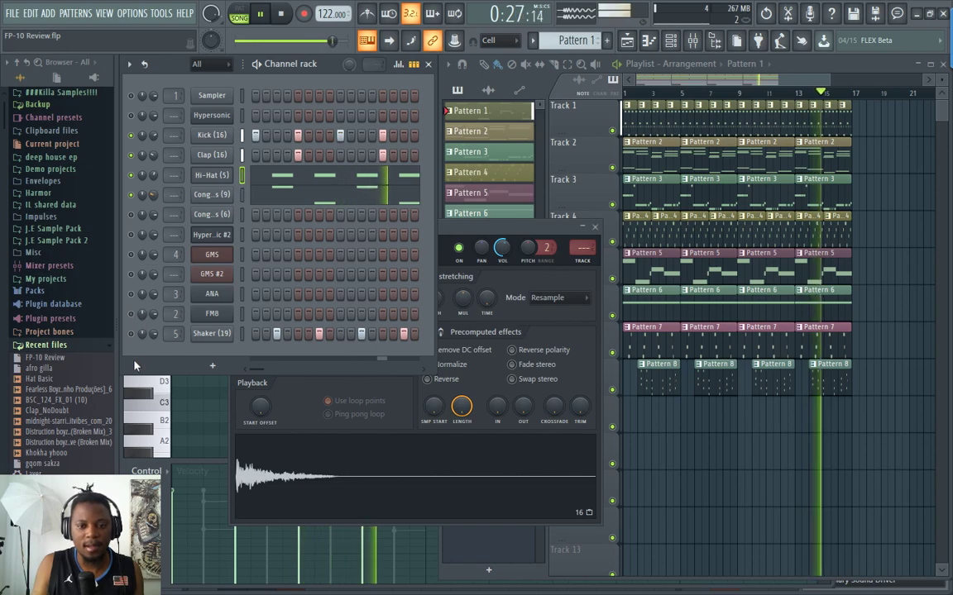
left_click(131, 335)
mouse_move(154, 335)
left_mouse_down()
mouse_move(154, 369)
mouse_move(150, 340)
mouse_move(149, 353)
left_mouse_up()
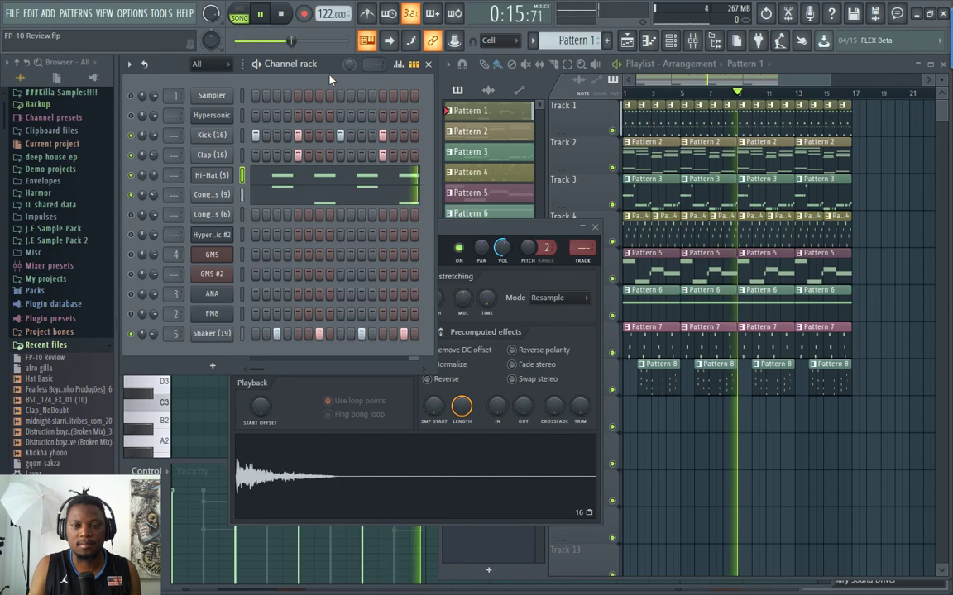
key("space")
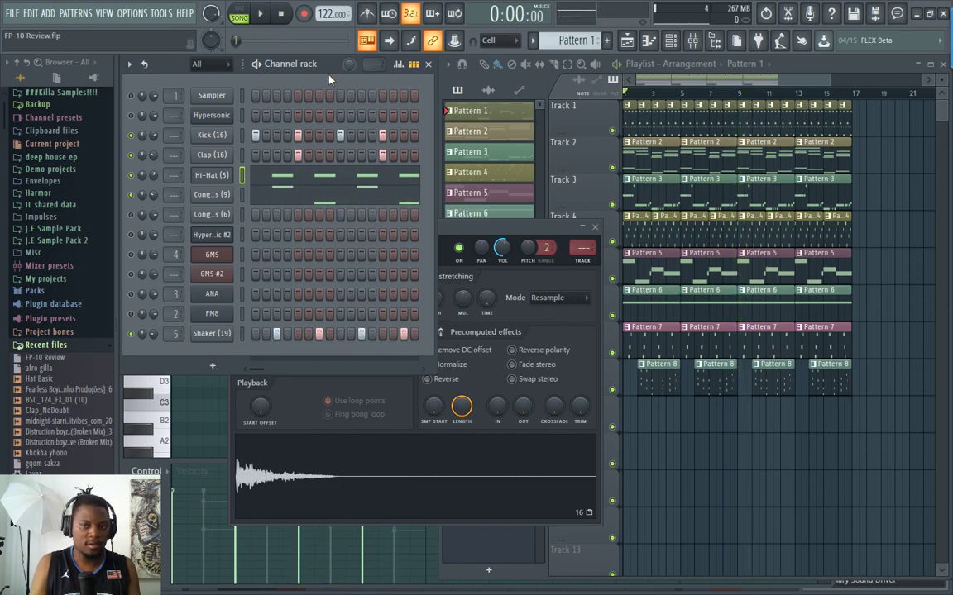
Open Pattern 2 and leave only Track 1 and Track 2 enabled in the playlist
double_click(641, 164)
left_click(291, 85)
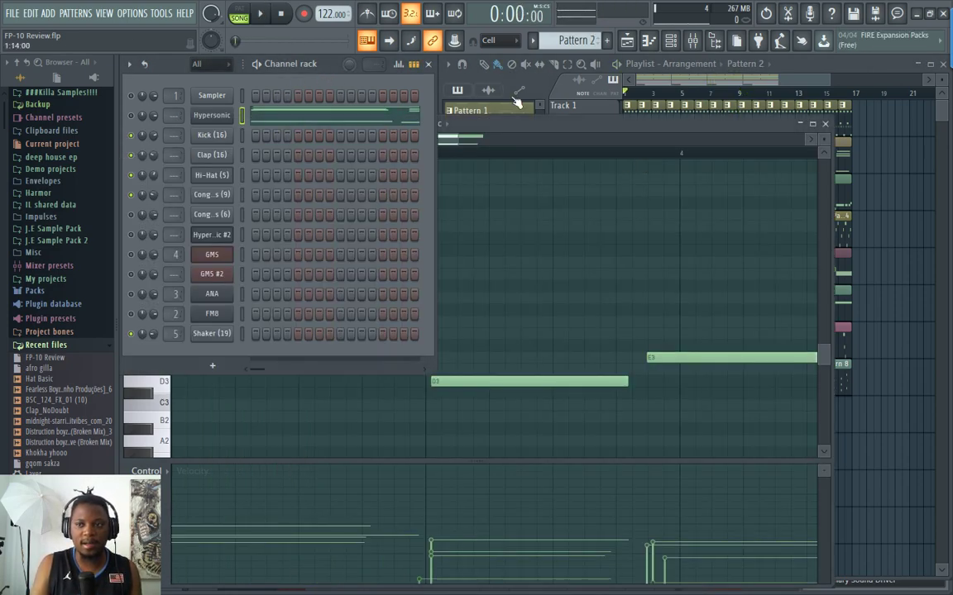
left_click(804, 63)
right_click(613, 131)
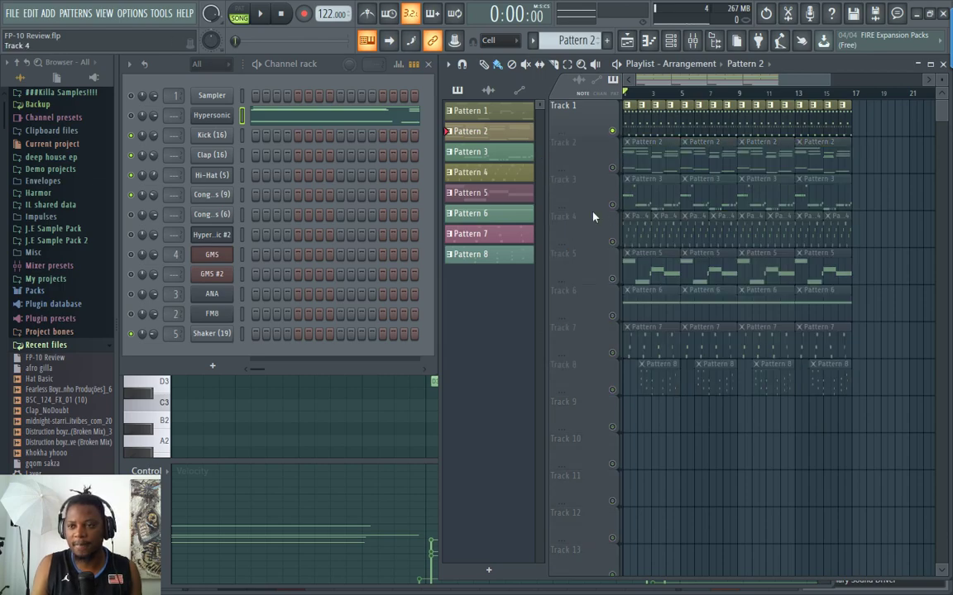
left_click(612, 167)
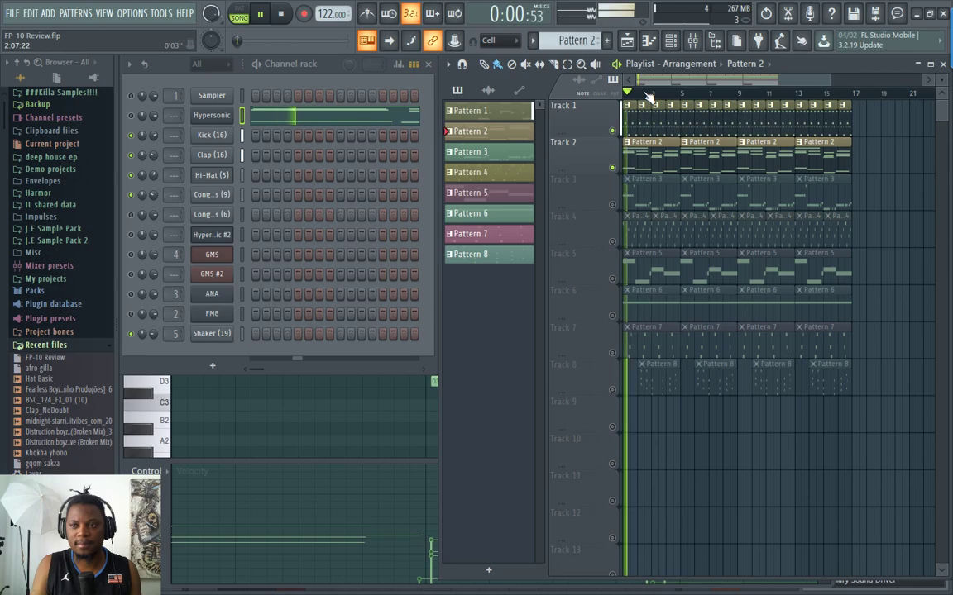
Unmute the Hypersonic channel used by Pattern 2 and play it briefly with the drums
double_click(644, 162)
left_click(285, 62)
key("space")
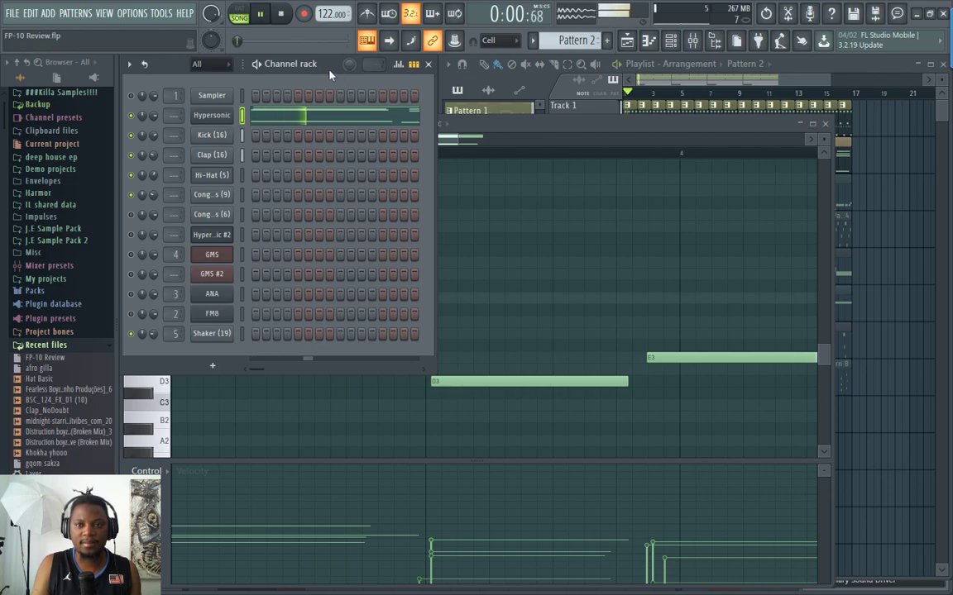
left_click(769, 72)
key("space")
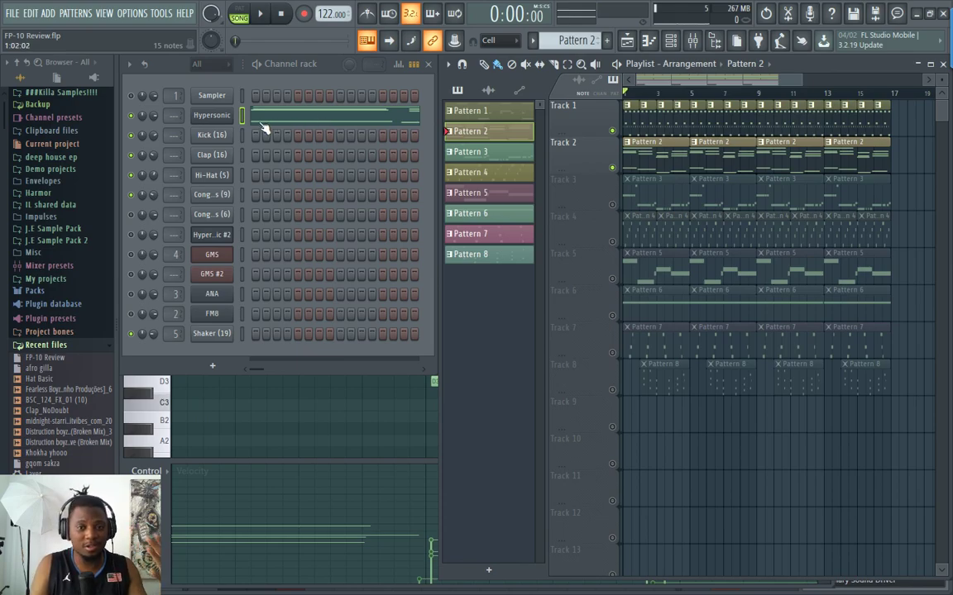
Lower the Hypersonic channel's volume to balance the chords with the drums, and stop playback
mouse_move(154, 116)
left_mouse_down()
mouse_move(154, 131)
mouse_move(154, 116)
left_mouse_up()
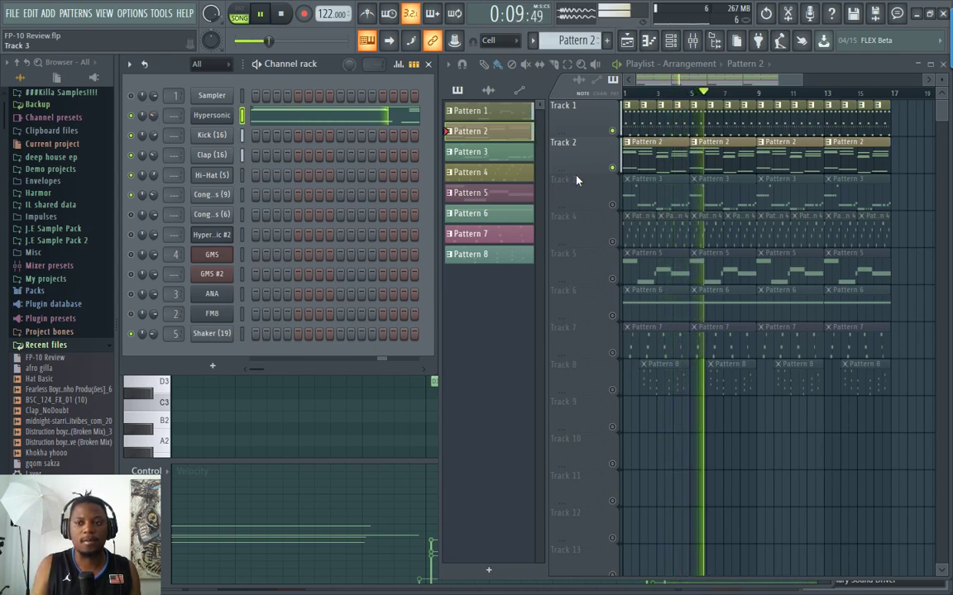
left_click_drag(154, 117, 154, 120)
key("space")
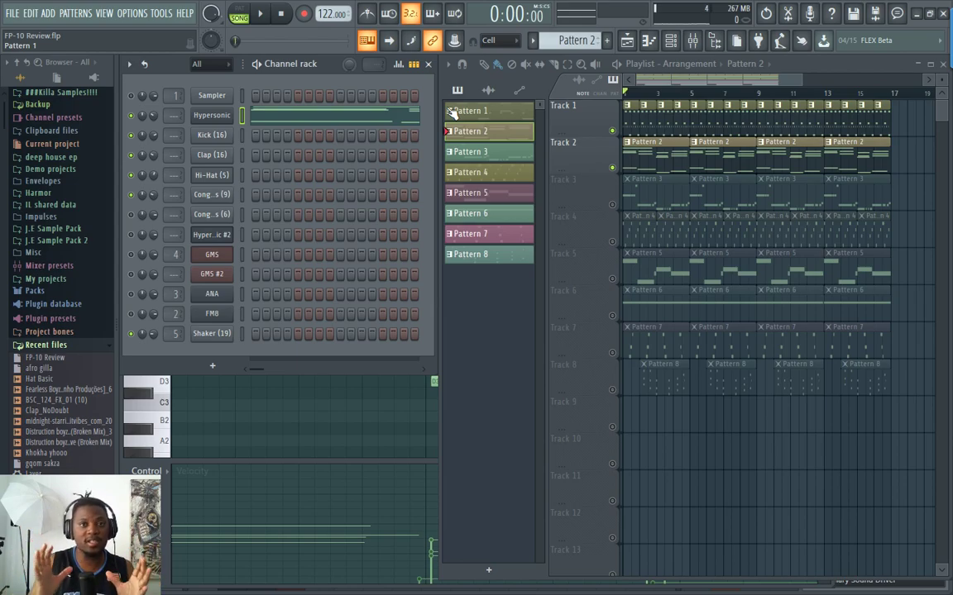
Enable Track 3, open Pattern 3, and unmute and adjust the volume of the second Hypersonic channel during playback
double_click(656, 198)
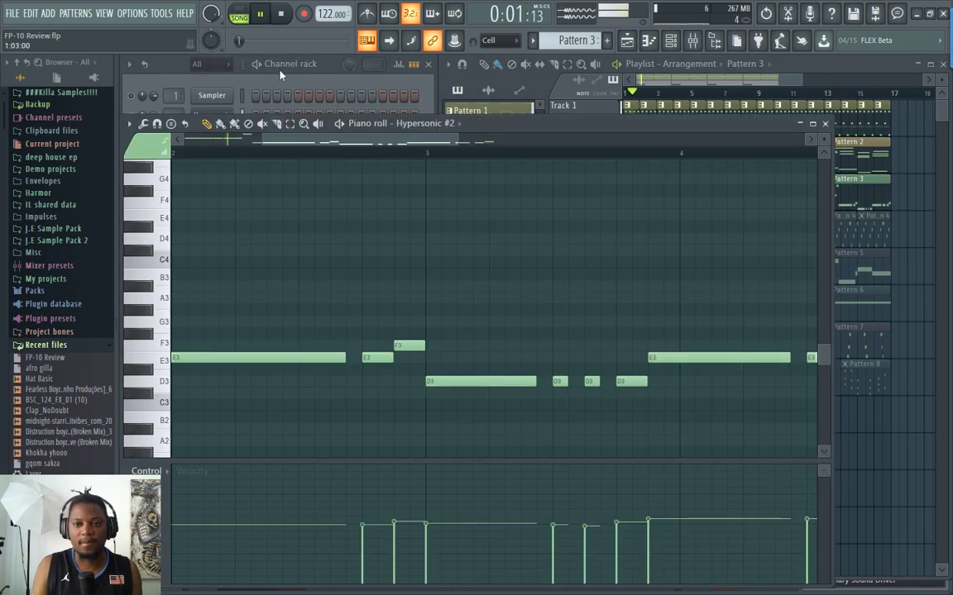
left_click(302, 101)
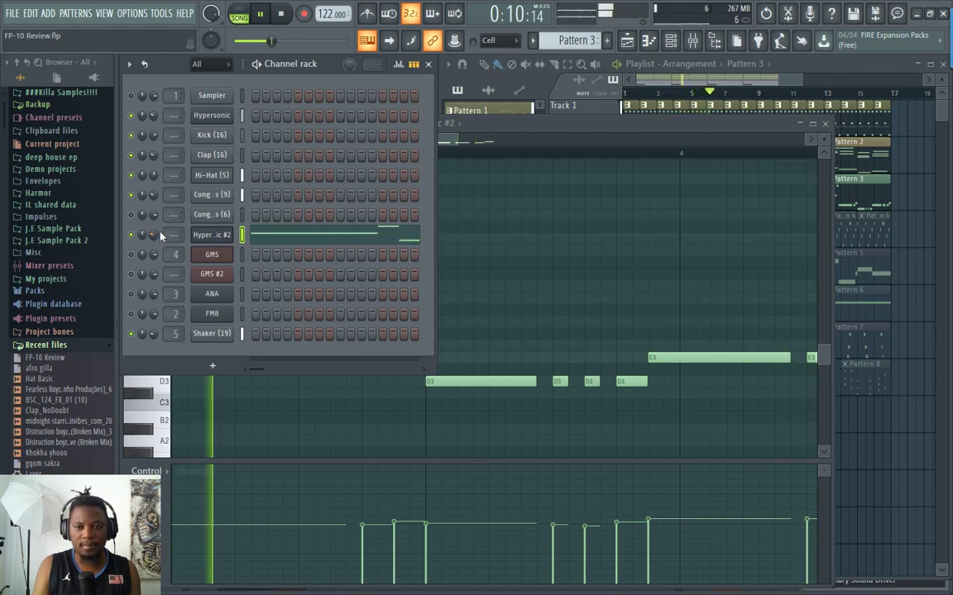
left_click(718, 63)
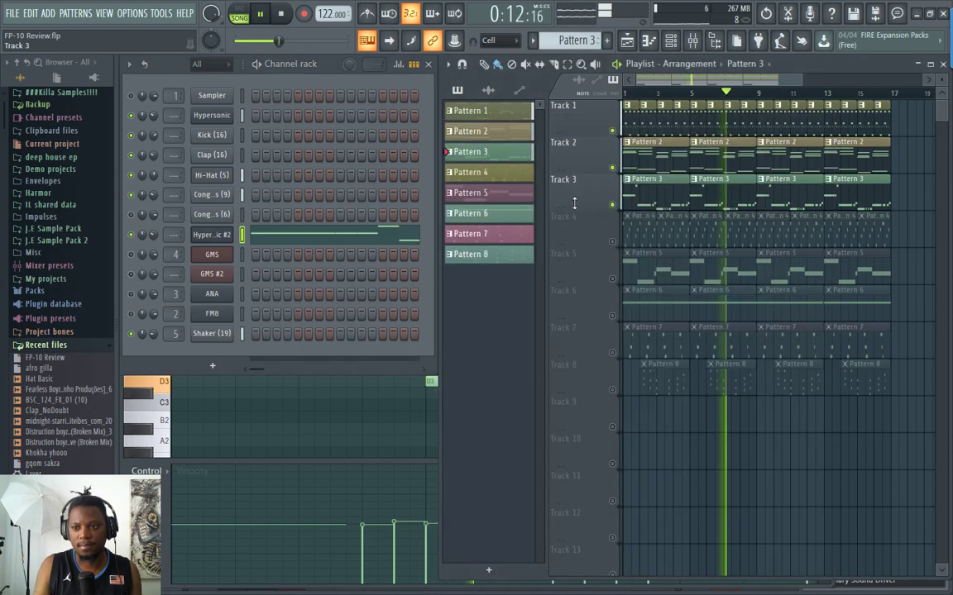
Enable Track 4, open Pattern 4, and unmute and lower the volume of the GMS channel during playback
key("space")
left_click(612, 241)
double_click(637, 231)
key("space")
left_click(297, 60)
left_click_drag(153, 253, 153, 298)
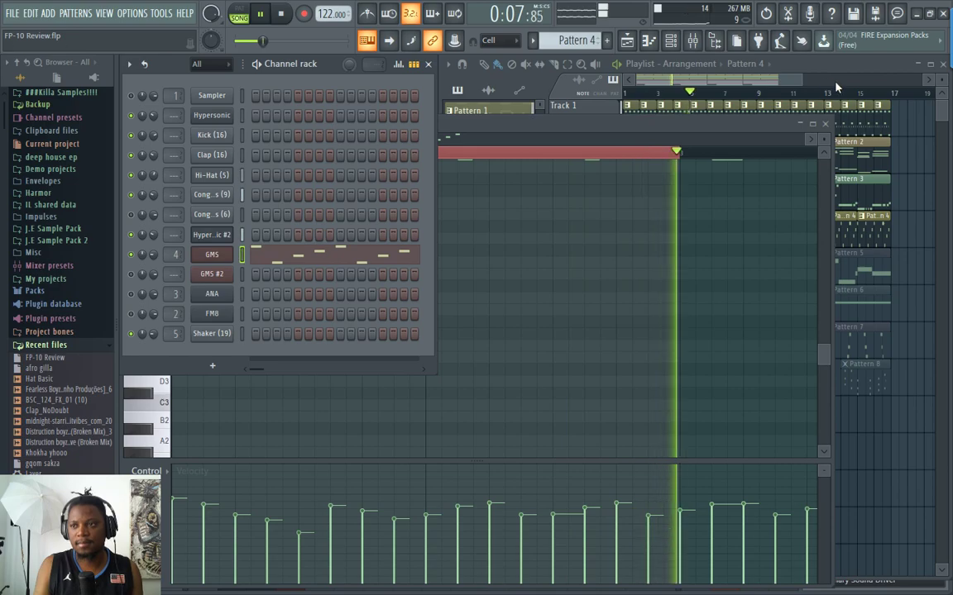
Enable Track 5, open Pattern 5, and unmute and lower the volume of the GMS #2 channel during playback
left_click(746, 71)
double_click(633, 263)
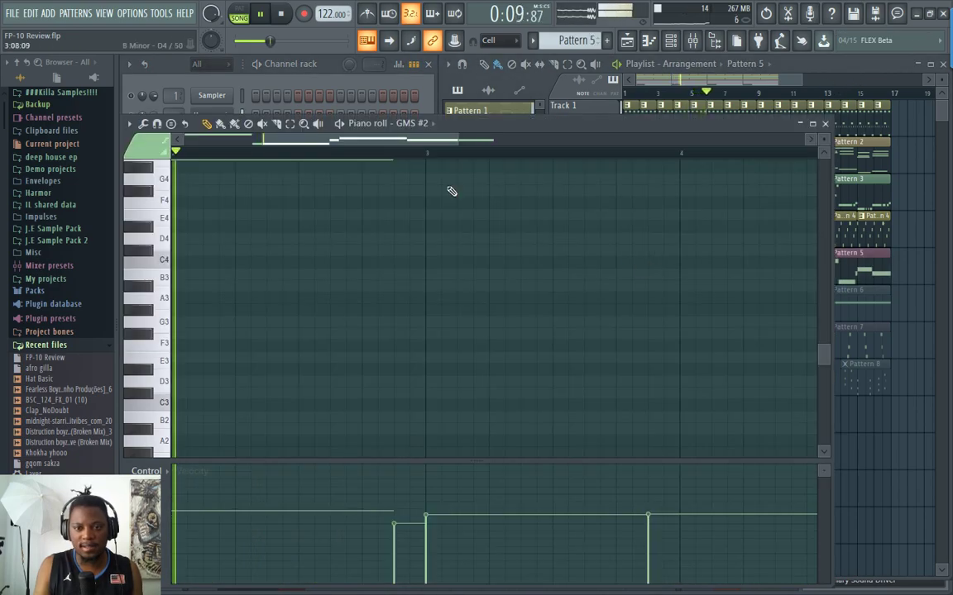
left_click(291, 63)
left_click_drag(152, 273, 151, 311)
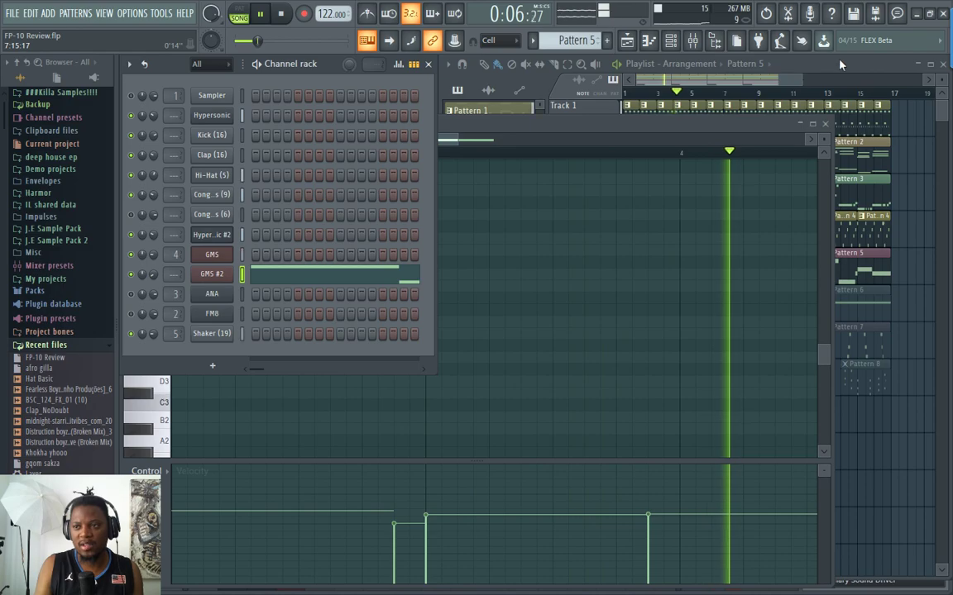
Enable Track 6, open Pattern 6, lower the GMS #2 channel's volume to about 6% during playback, and stop
left_click(740, 100)
left_click(612, 315)
key("space")
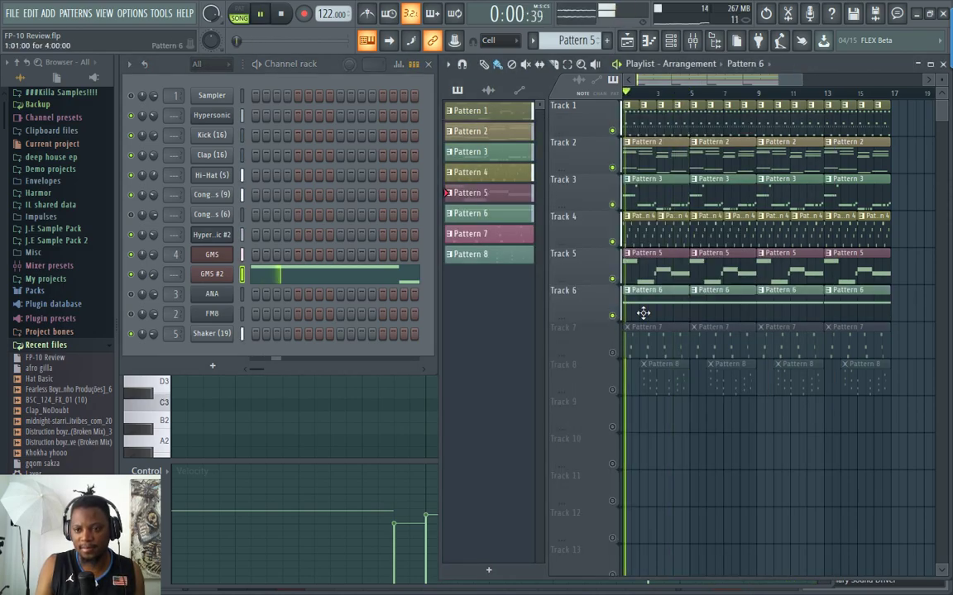
key("F7")
left_click(334, 83)
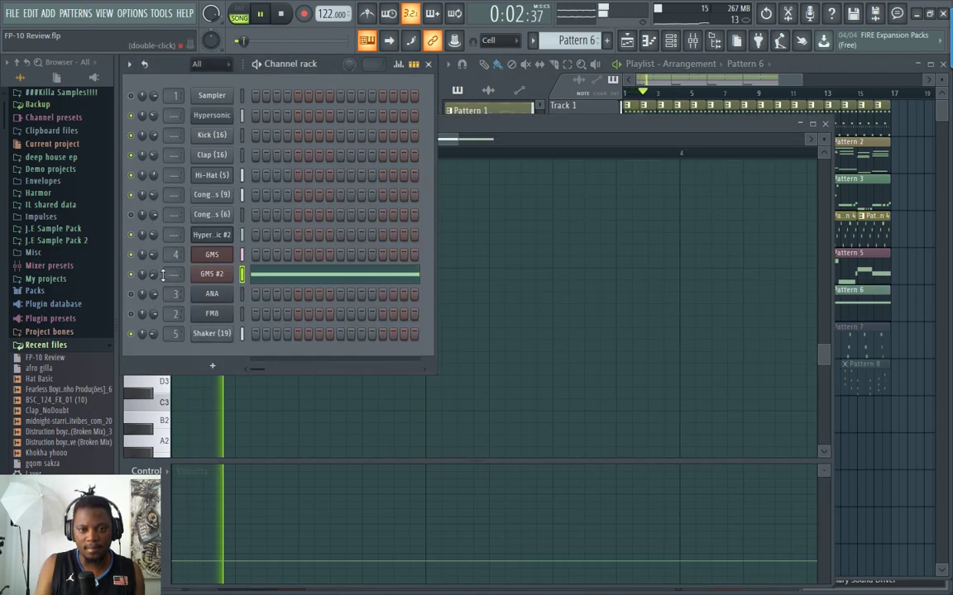
left_click_drag(152, 276, 152, 314)
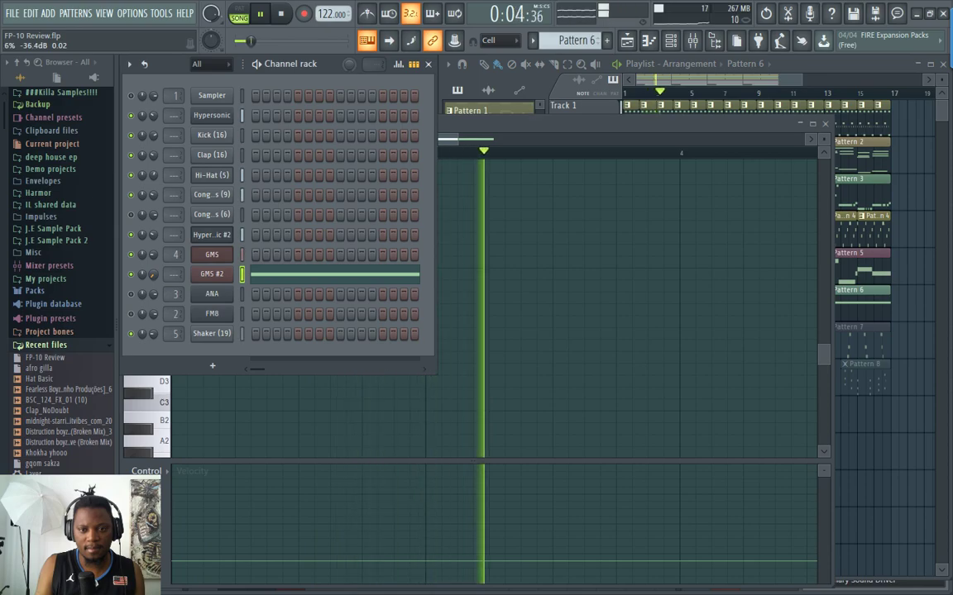
left_click(812, 73)
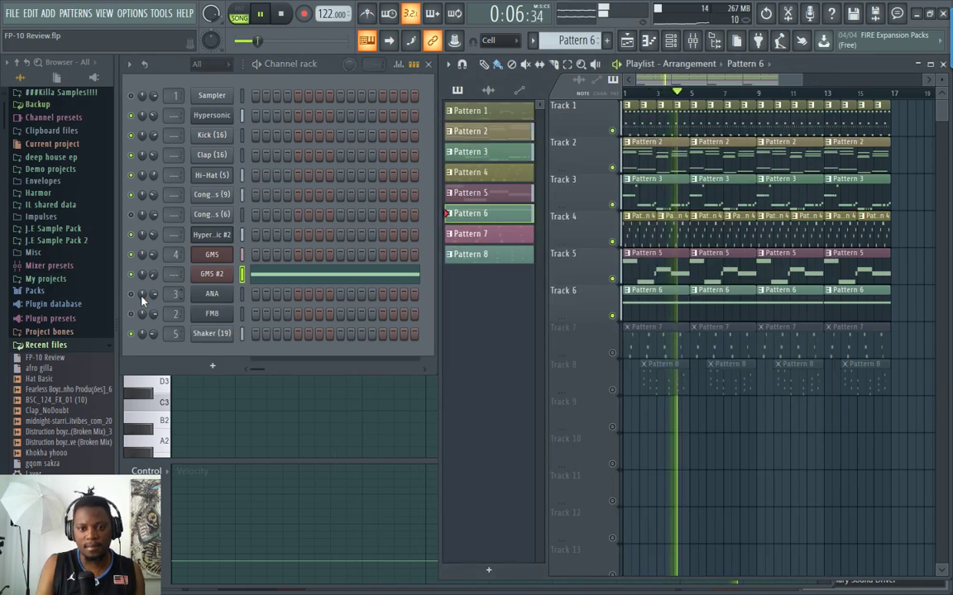
key("space")
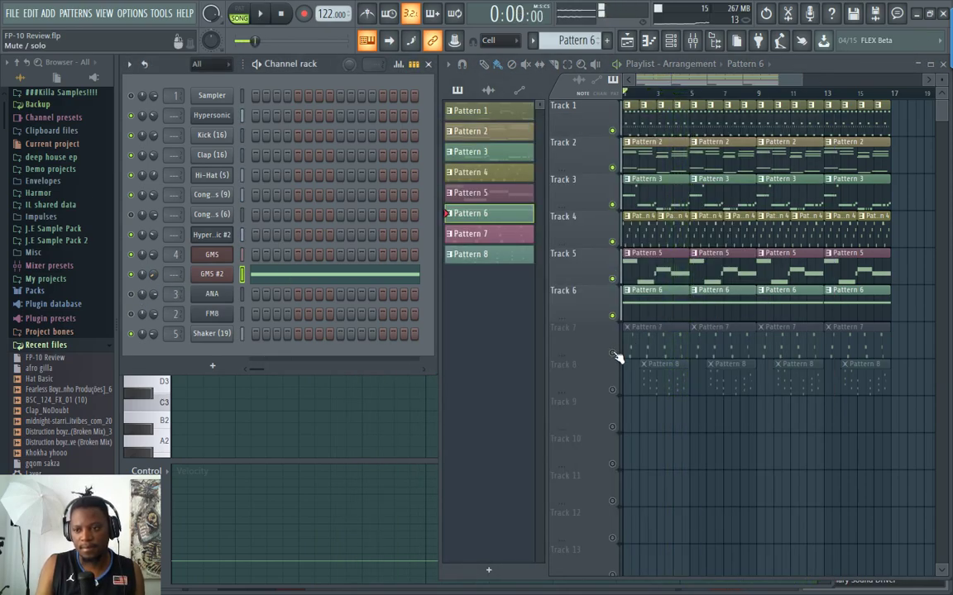
Enable Track 7, open Pattern 7, and unmute the ANA channel and set its volume to about 18% during playback
left_click(613, 353)
key("space")
double_click(638, 349)
left_click(309, 66)
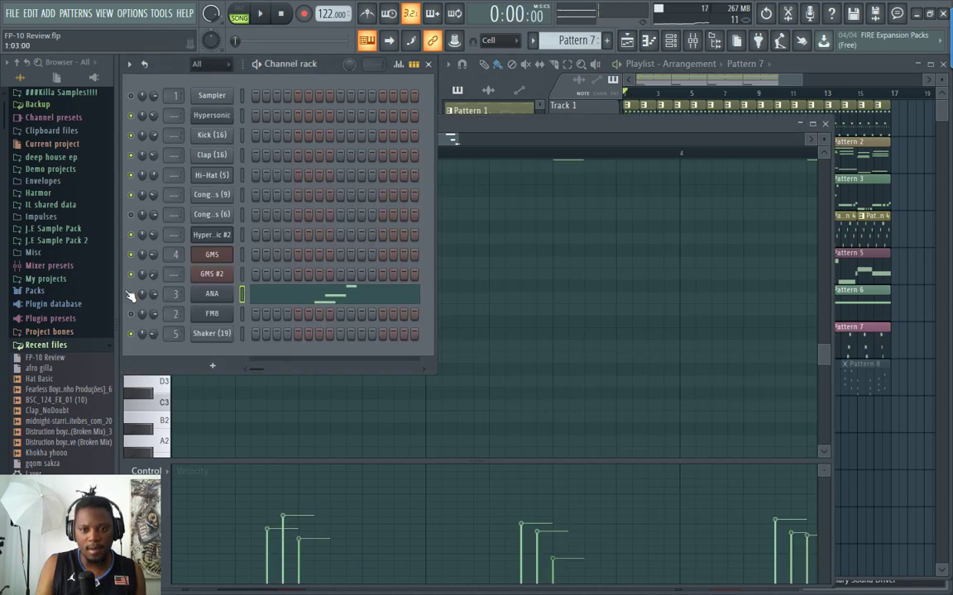
left_click_drag(152, 297, 153, 340)
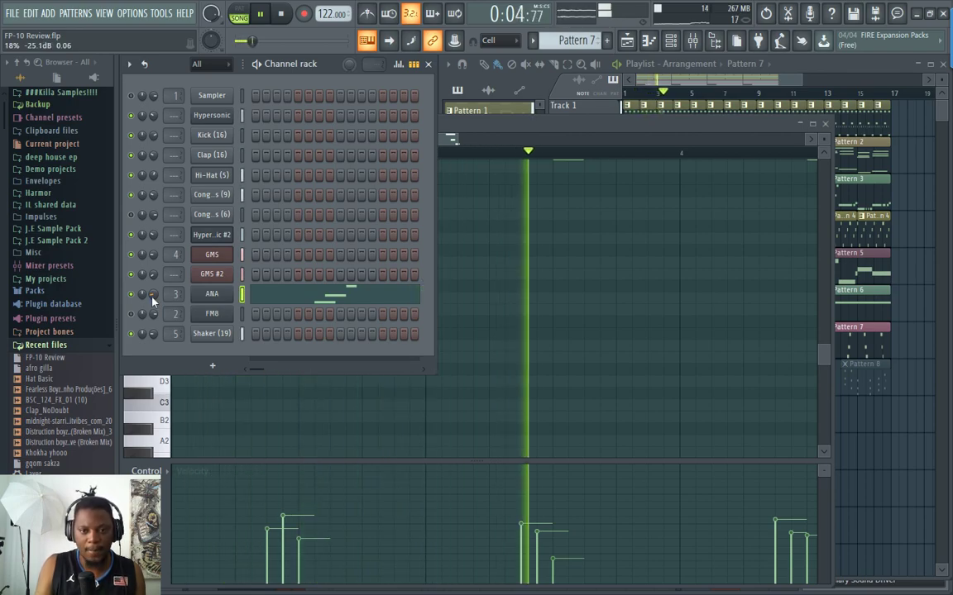
left_click(800, 74)
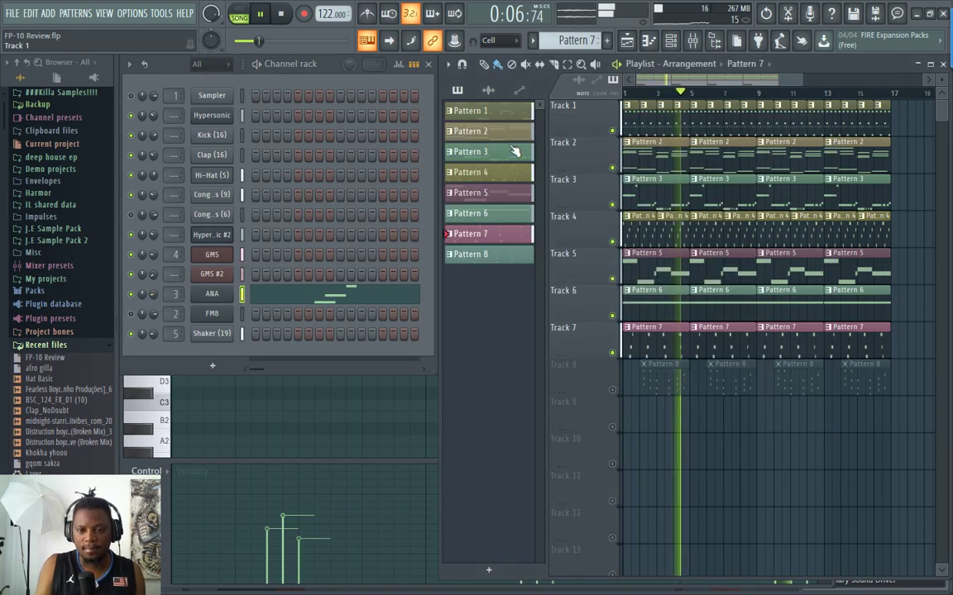
Enable Track 8 and lower the Shaker (19) channel's volume while the arrangement plays
key("space")
left_click(613, 391)
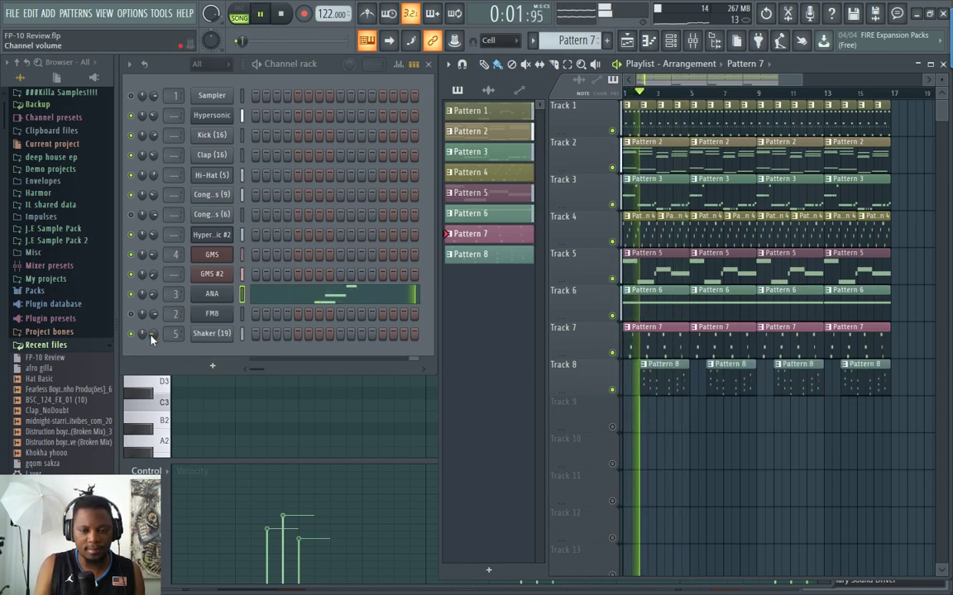
left_click_drag(150, 339, 151, 376)
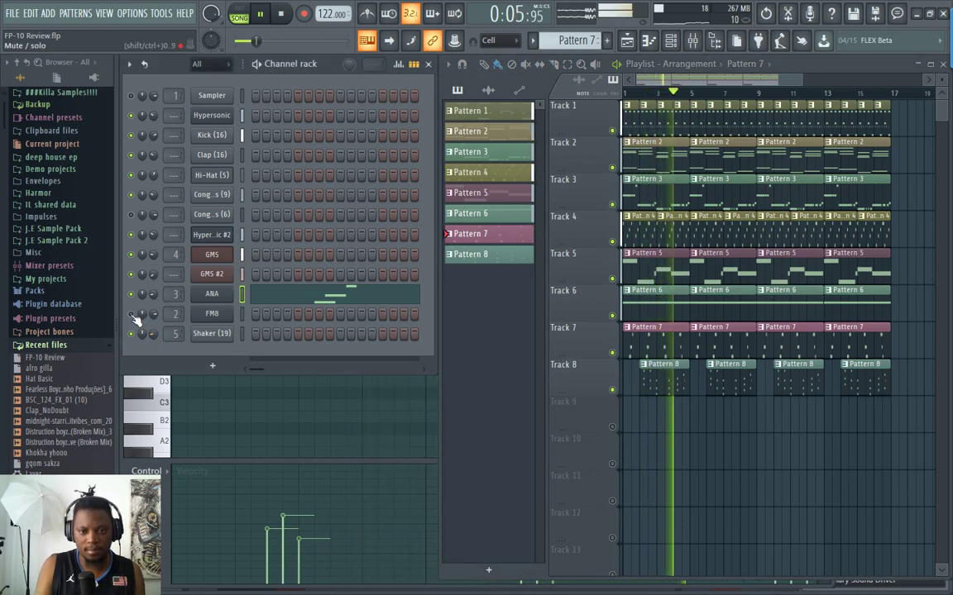
Unmute the FM8 channel, open Pattern 8, set the FM8 volume to about 23% during playback, and stop
left_click_drag(153, 318, 153, 339)
left_click(699, 384)
double_click(672, 377)
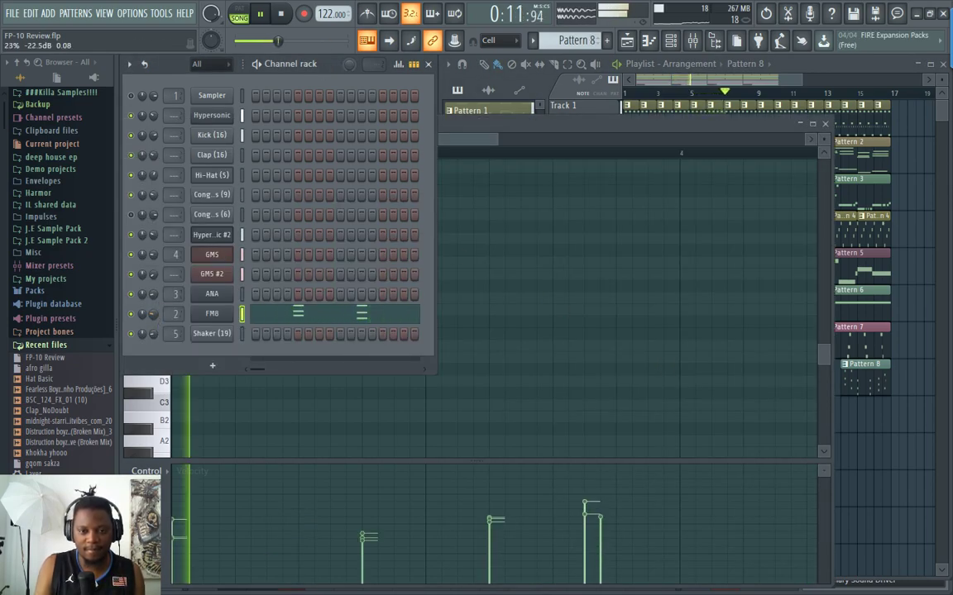
left_click(810, 72)
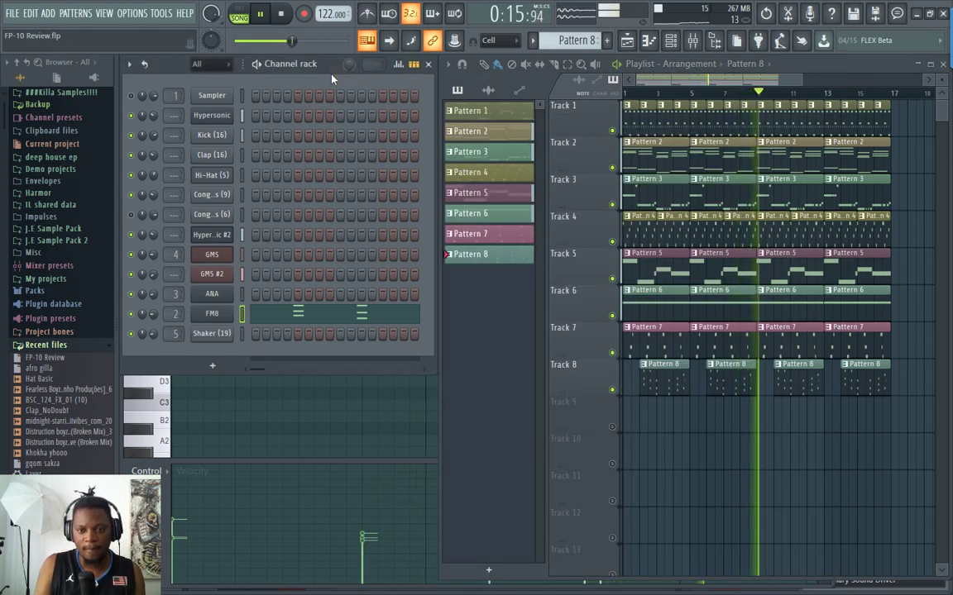
key("space")
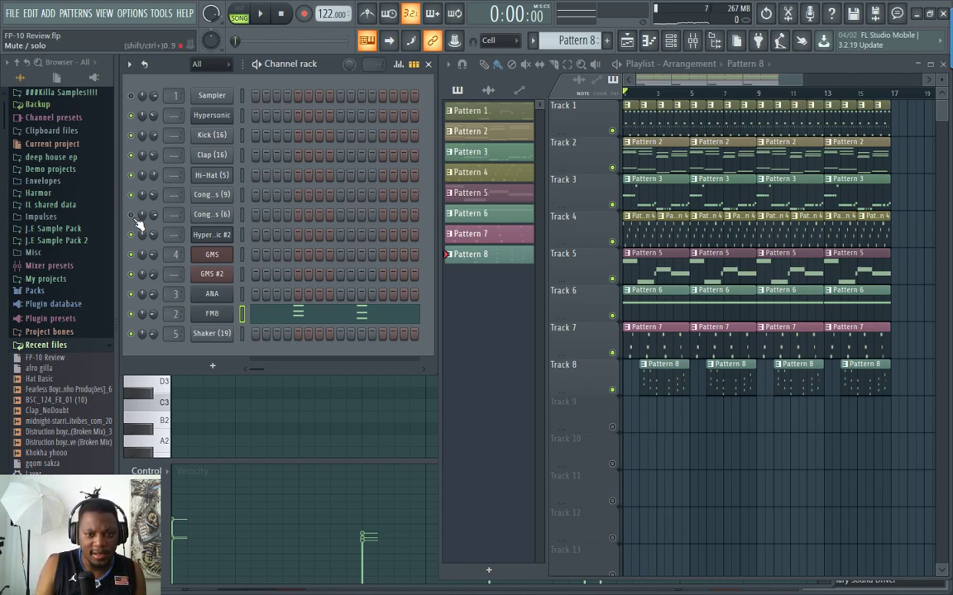
Go back through the patterns to Pattern 1, select Pattern 3, and play the arrangement briefly
key("Up")
key("Up")
key("Up")
key("Up")
key("Up")
key("Up")
key("Up")
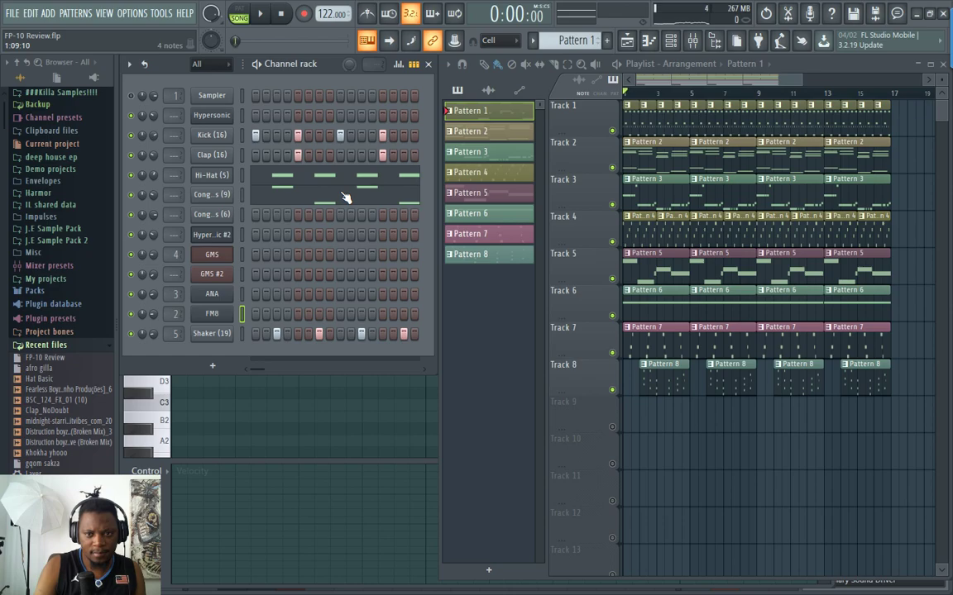
key("Down")
key("Down")
key("space")
key("space")
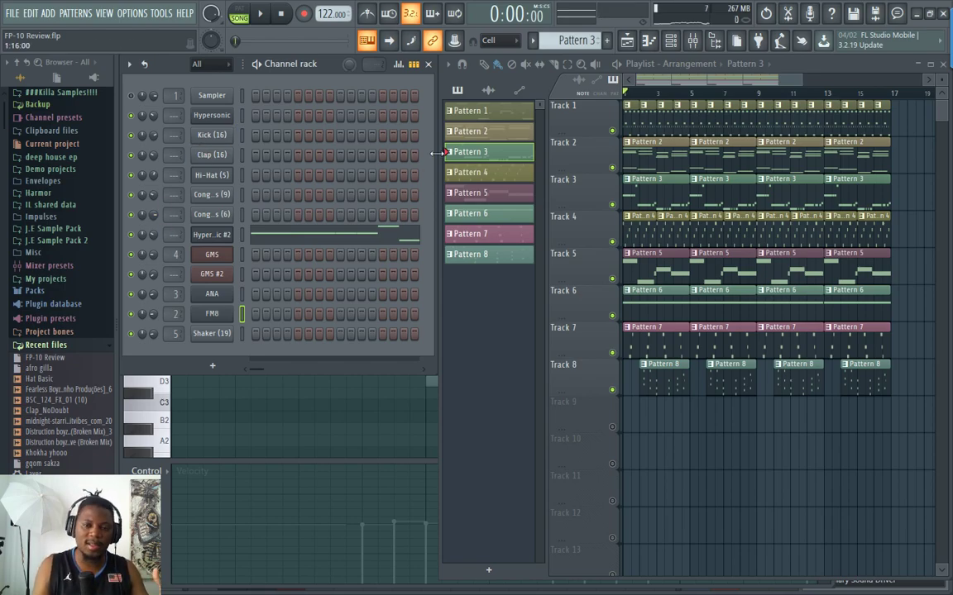
Open the mixer and play the arrangement to check the Master track's level
left_click(694, 40)
key("space")
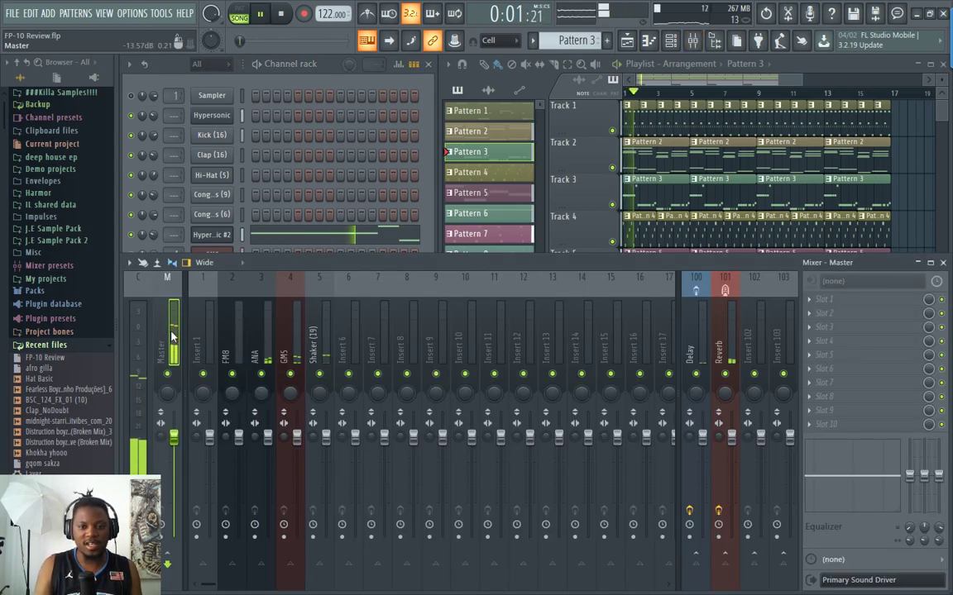
key("space")
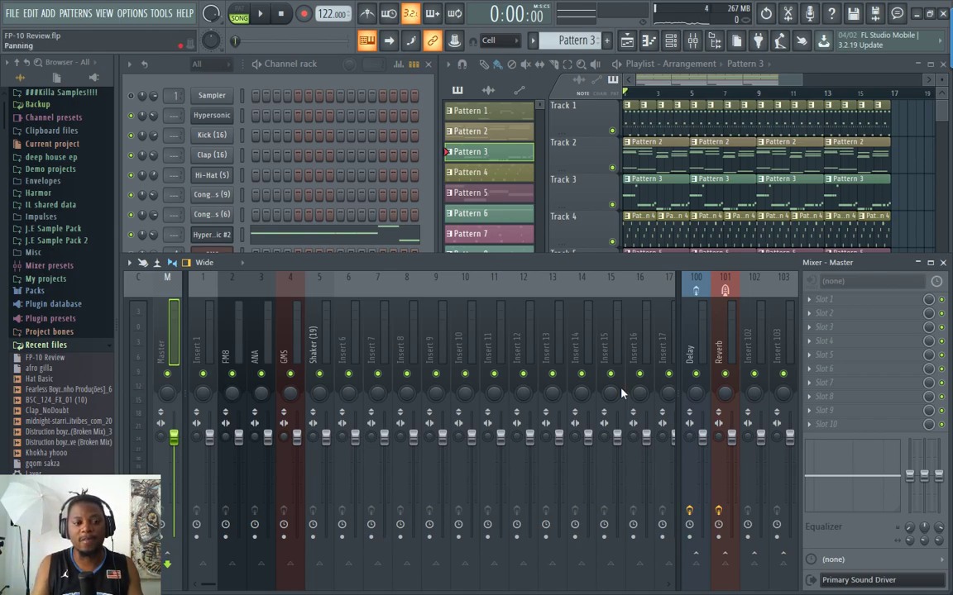
left_click(801, 75)
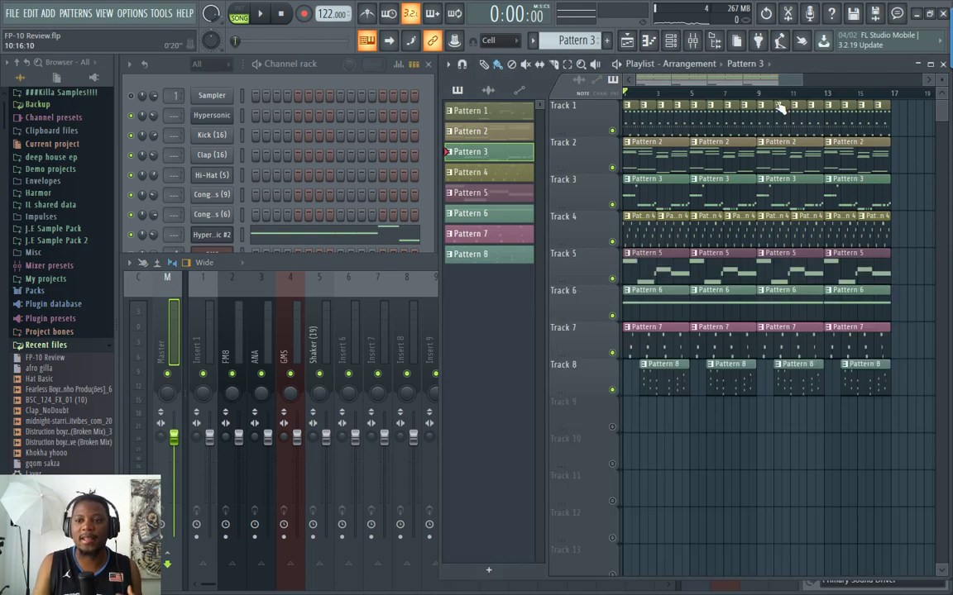
left_click(398, 268)
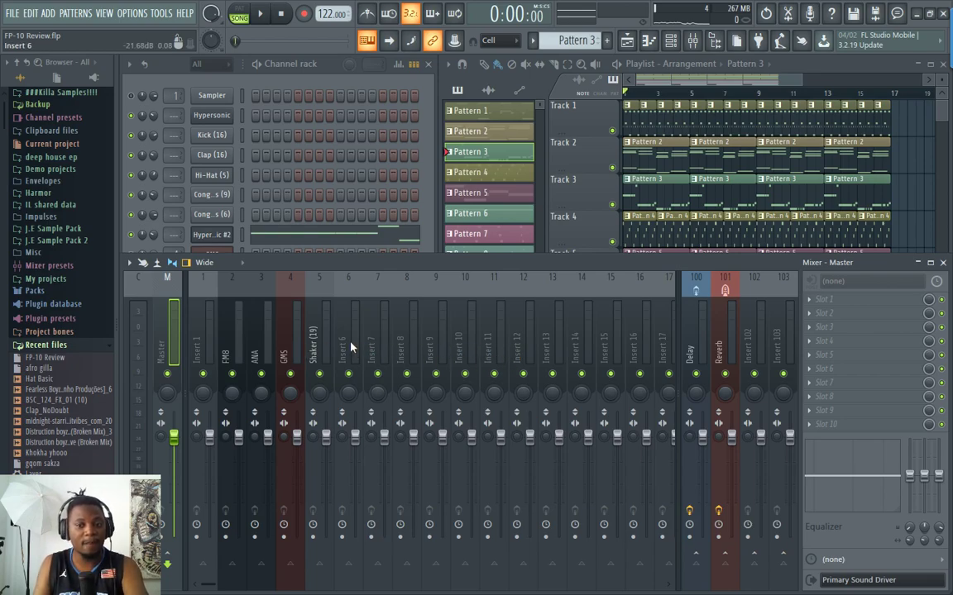
Select the channels from Hypersonic to Hypersonic #2 and route them to mixer tracks 6 to 12
left_click(288, 64)
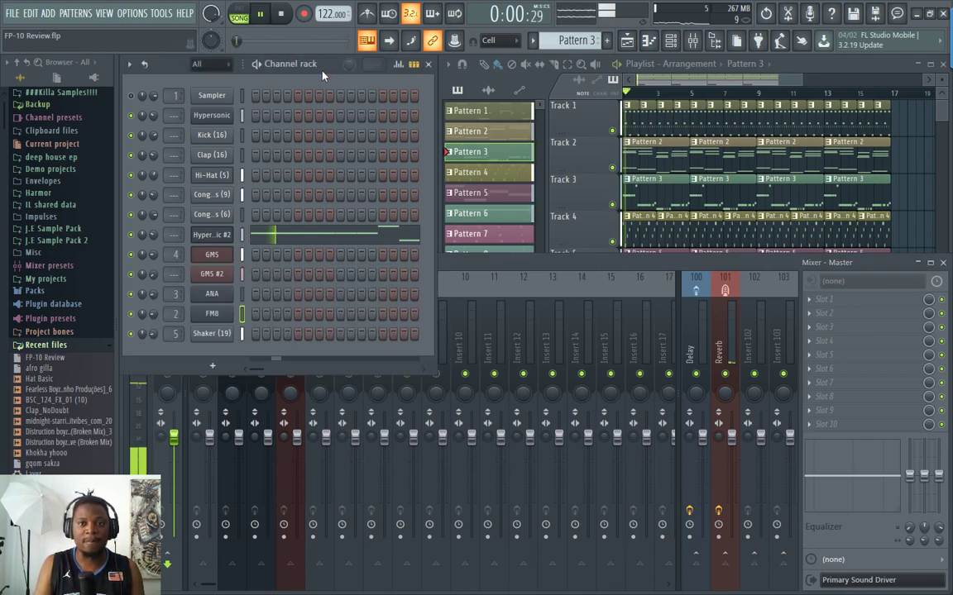
left_click_drag(244, 115, 245, 145)
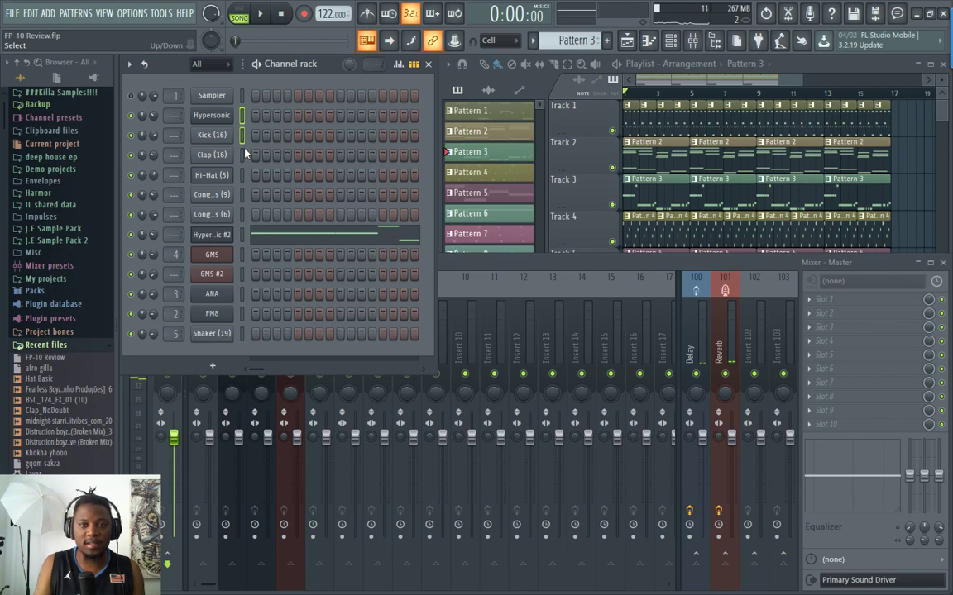
left_click_drag(240, 222, 242, 239)
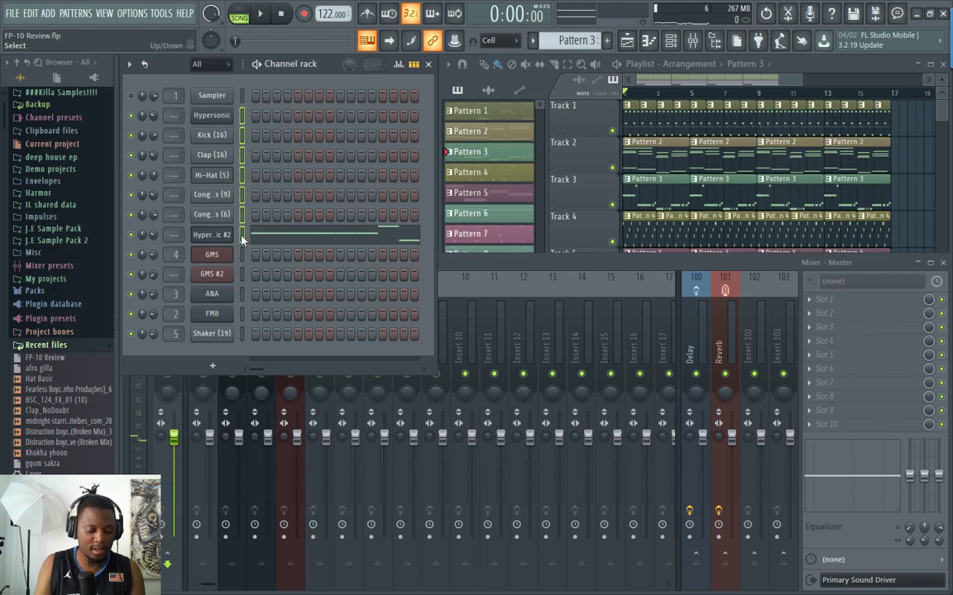
key("ctrl+l")
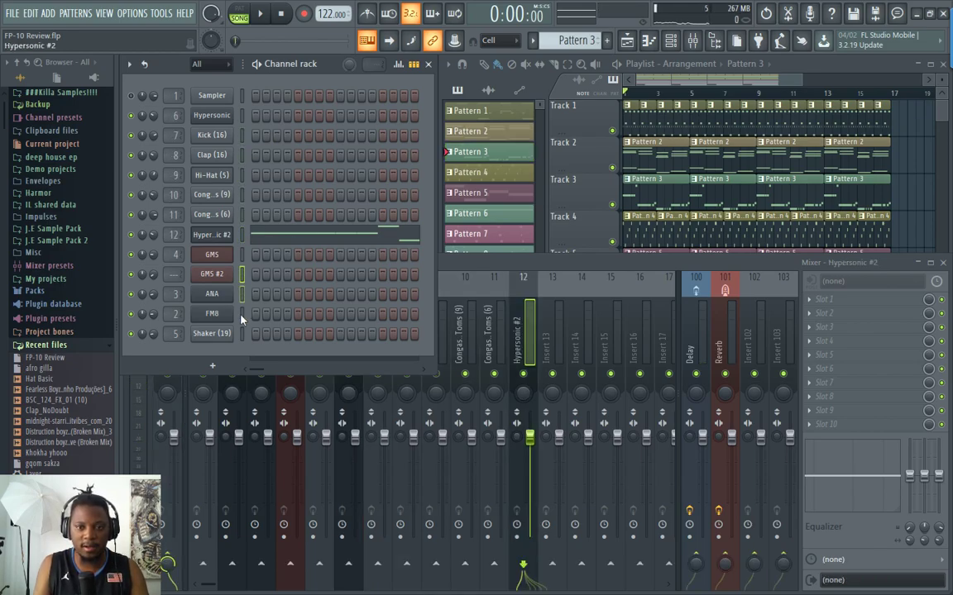
Route the GMS #2 channel to mixer track 13 and play the arrangement to check the individual track levels
left_click(242, 274)
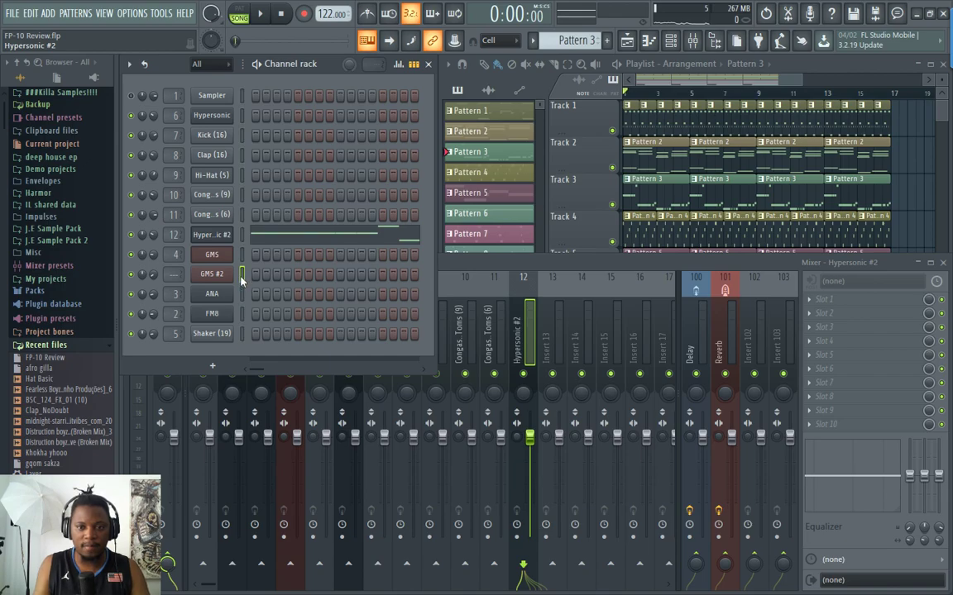
key("ctrl+l")
key("space")
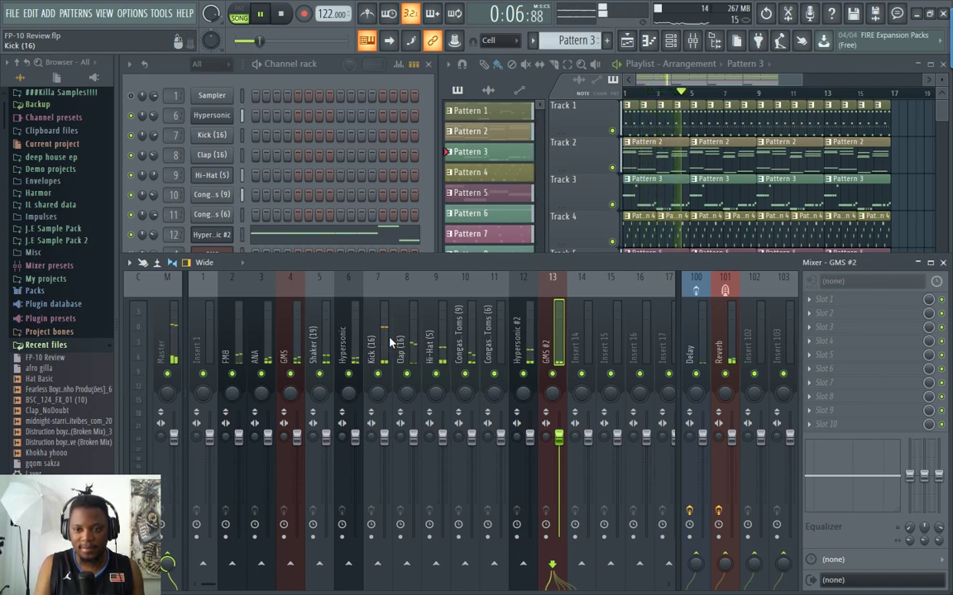
key("space")
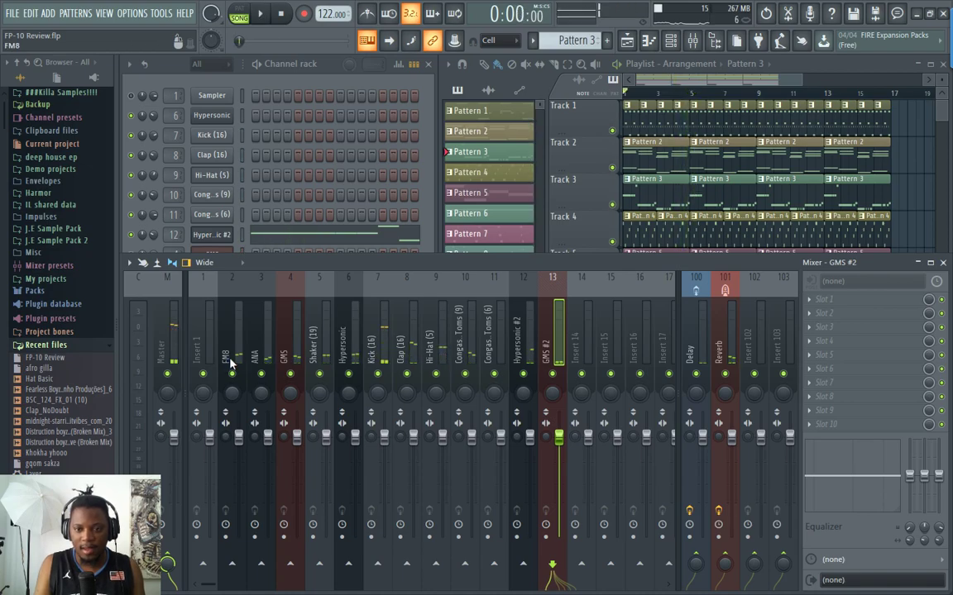
Try the General purpose mastering state on the Master track and play the arrangement briefly
left_click(170, 355)
right_click(170, 355)
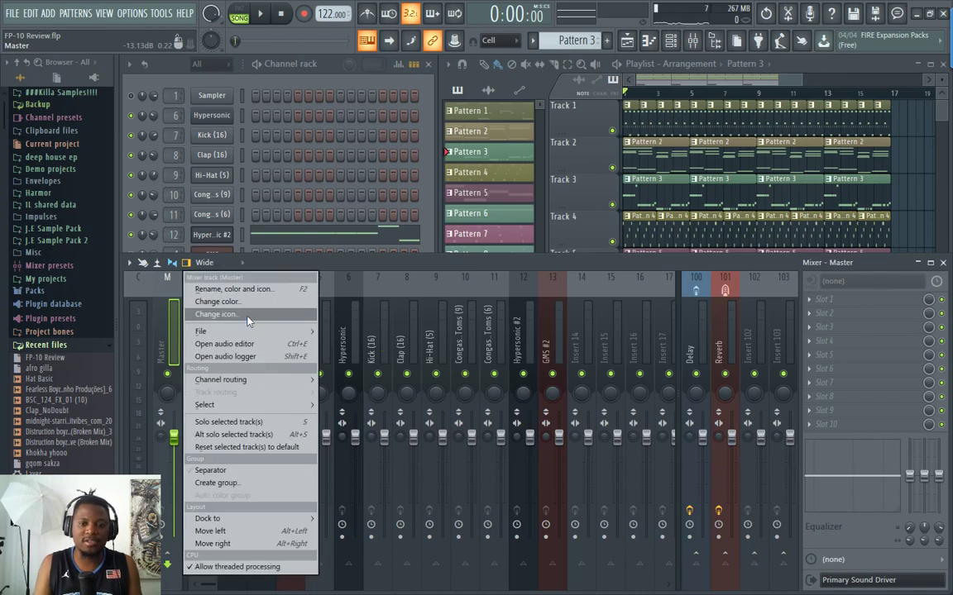
mouse_move(242, 331)
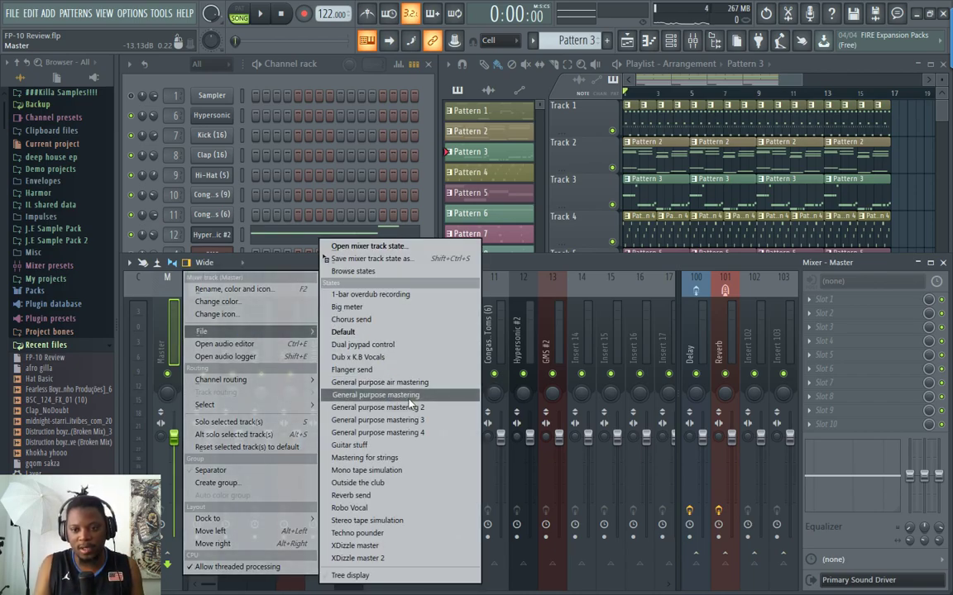
left_click(376, 396)
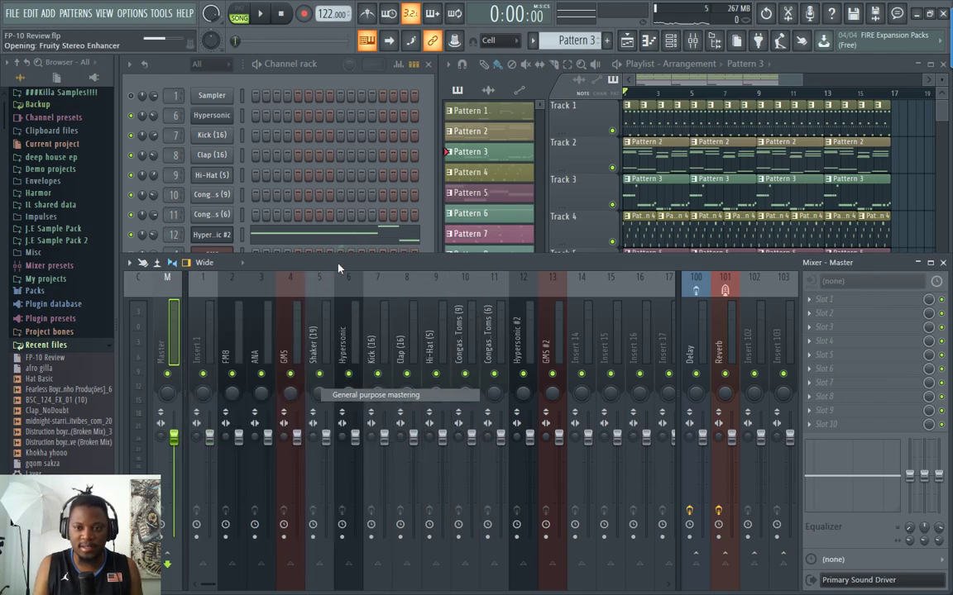
key("space")
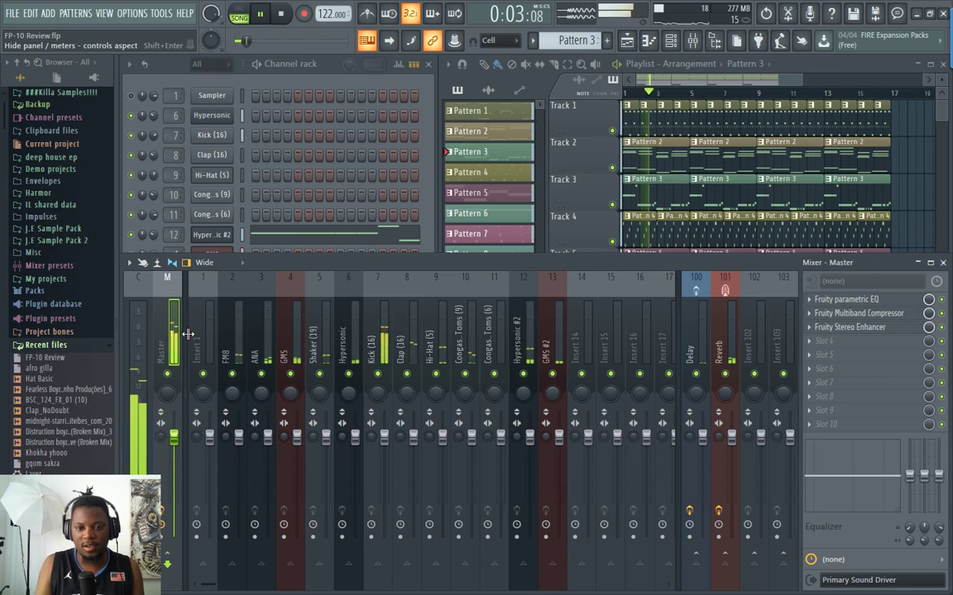
key("space")
Restore the Master track to the Default mixer track state
right_click(174, 282)
mouse_move(239, 332)
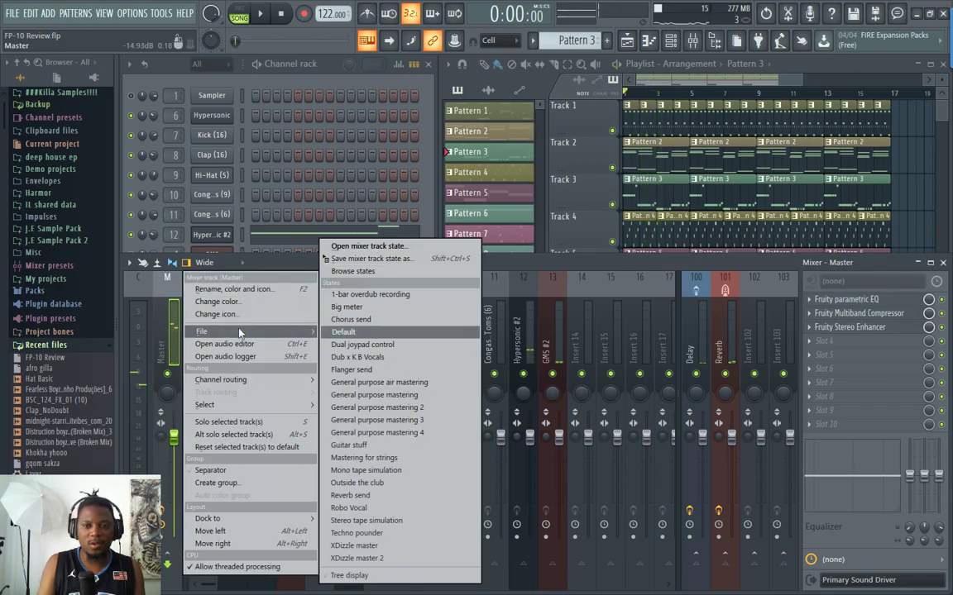
left_click(367, 332)
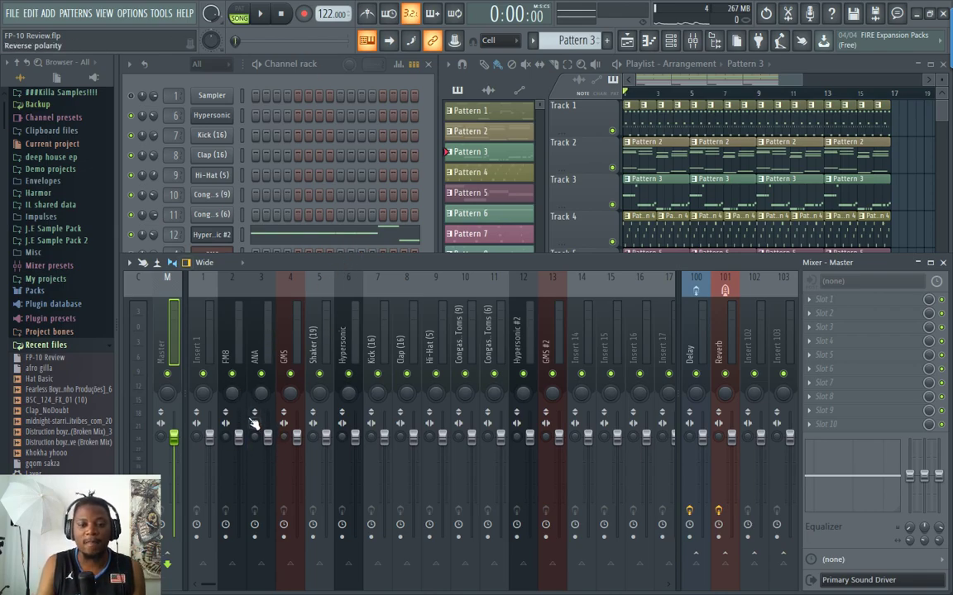
mouse_move(210, 439)
left_mouse_down()
mouse_move(210, 413)
mouse_move(210, 446)
mouse_move(210, 437)
left_mouse_up()
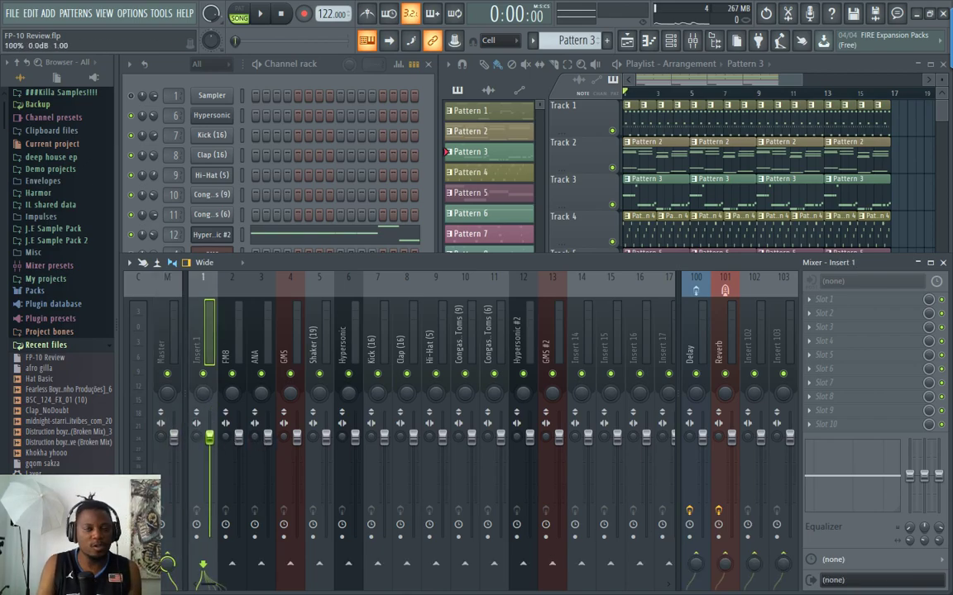